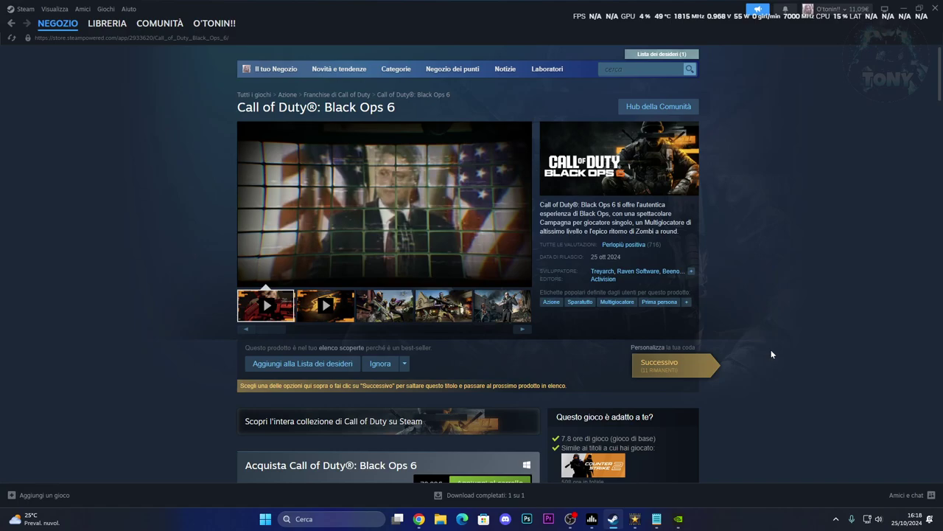
# Open the local installation folder of Call of Duty from the game library
pyautogui.moveTo(106, 23)
pyautogui.click(100, 41)
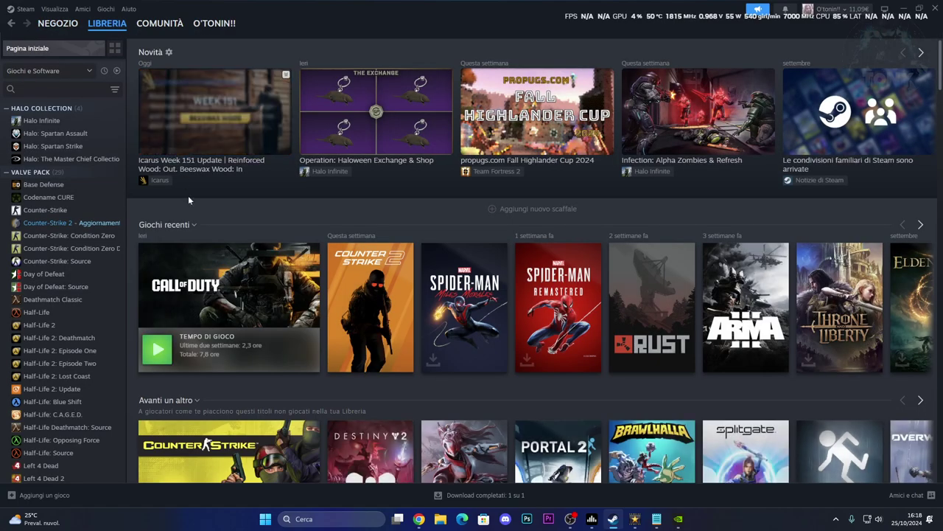
pyautogui.click(212, 267)
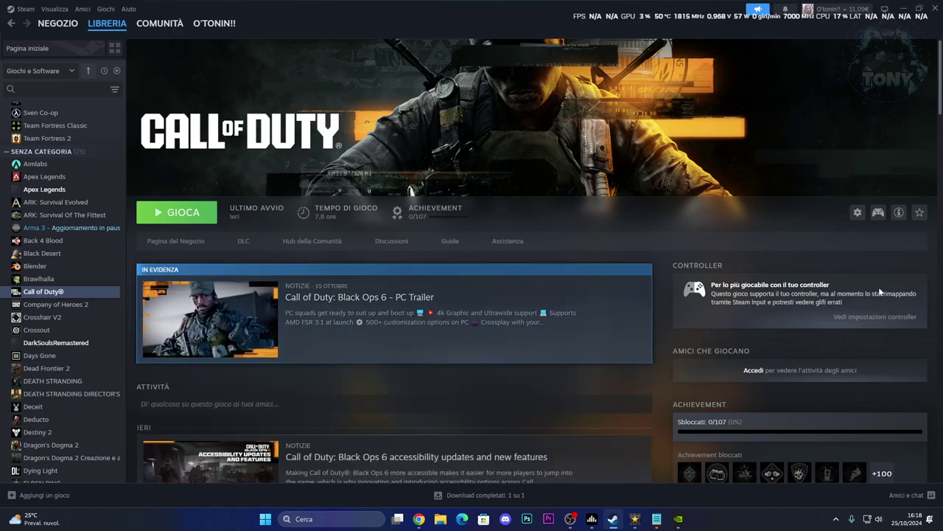
pyautogui.click(857, 212)
pyautogui.moveTo(868, 272)
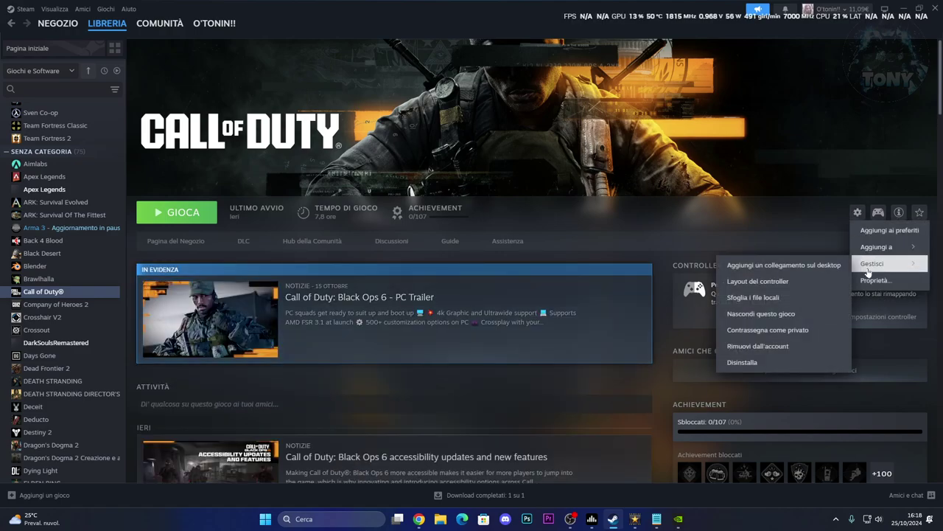
pyautogui.click(741, 298)
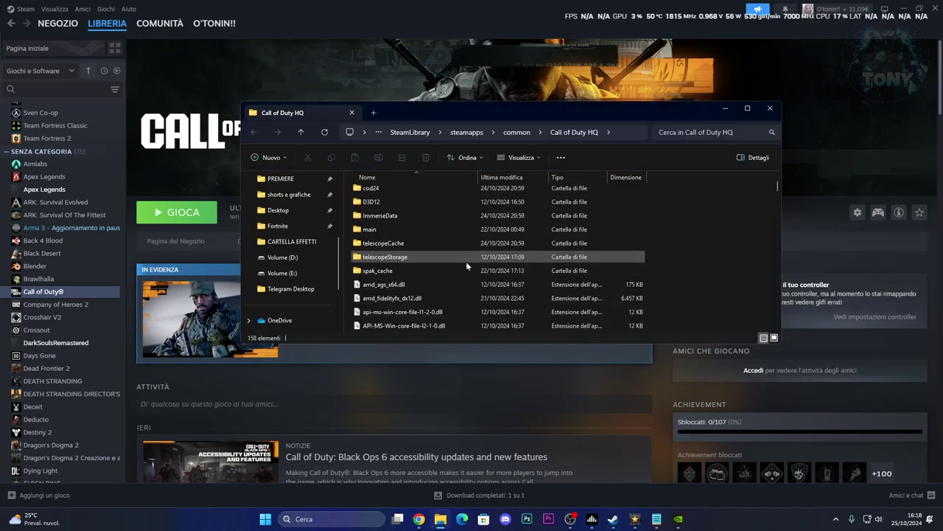
# Delete the cod application file from the Call of Duty HQ folder and close the folder window
pyautogui.scroll(-7, 489, 268)
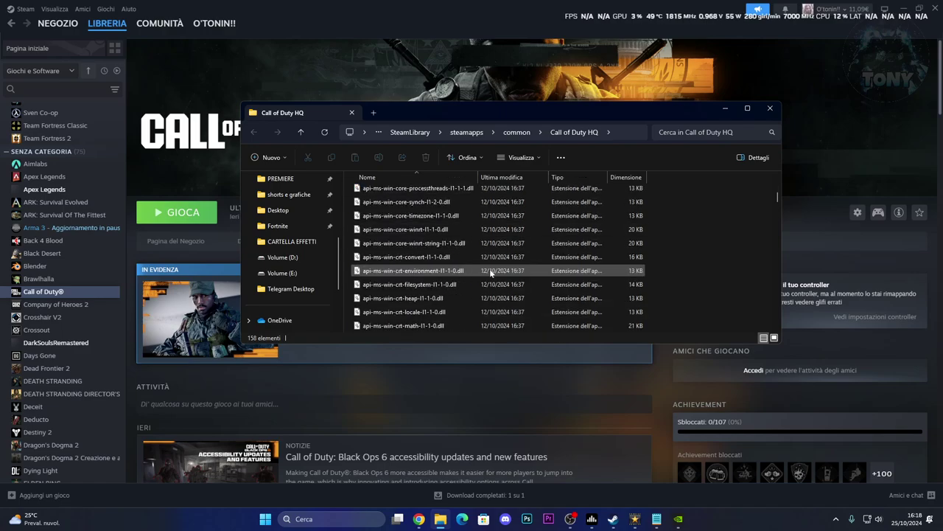
pyautogui.scroll(-6, 490, 273)
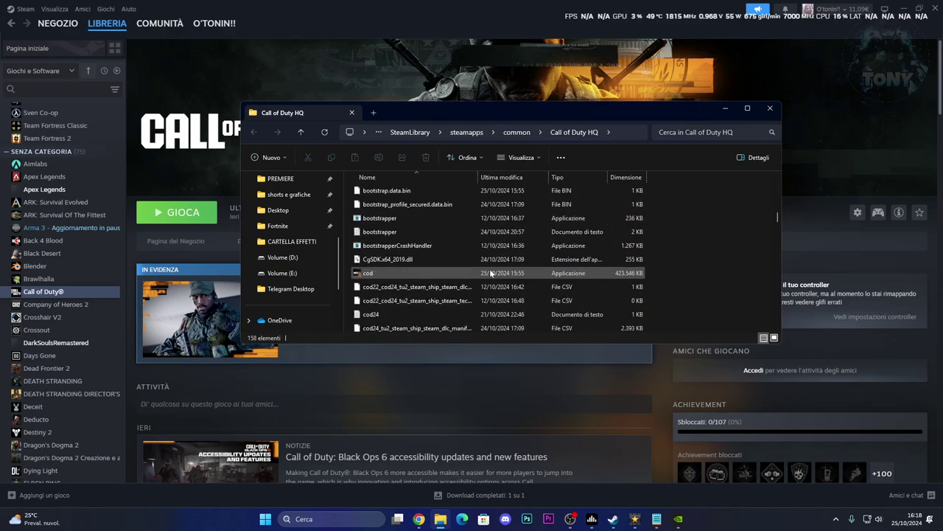
pyautogui.click(488, 274)
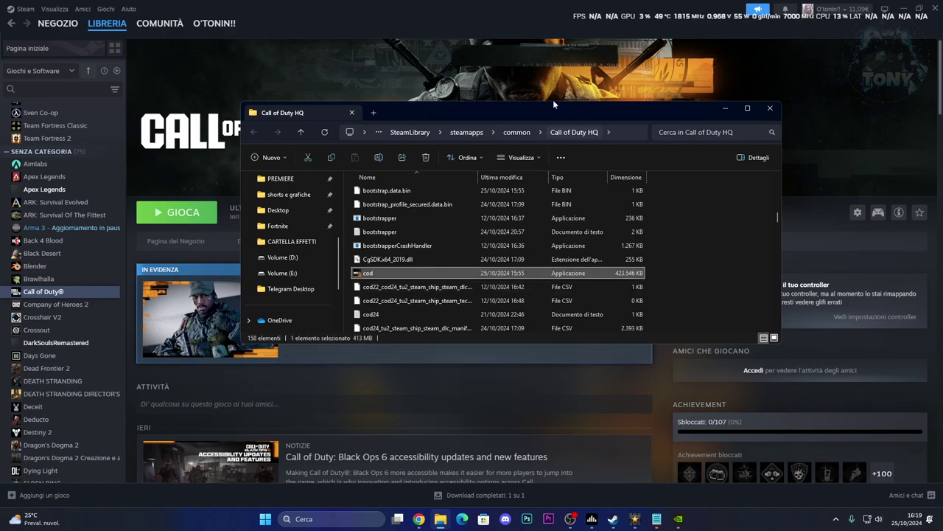
pyautogui.moveTo(430, 271)
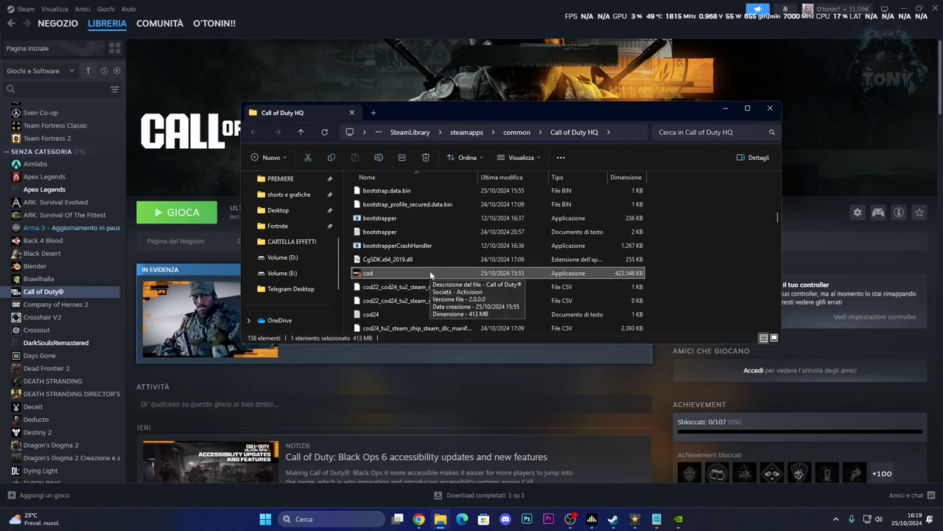
pyautogui.press('Delete')
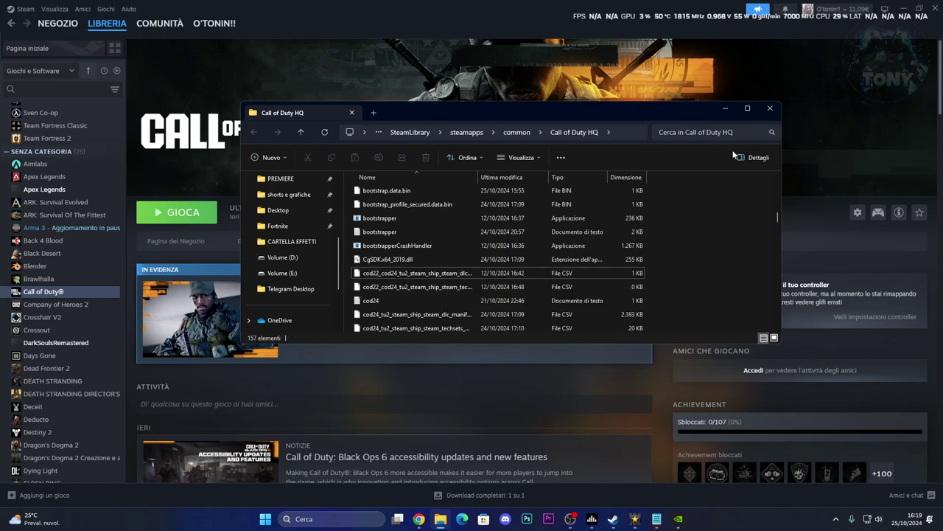
pyautogui.click(771, 109)
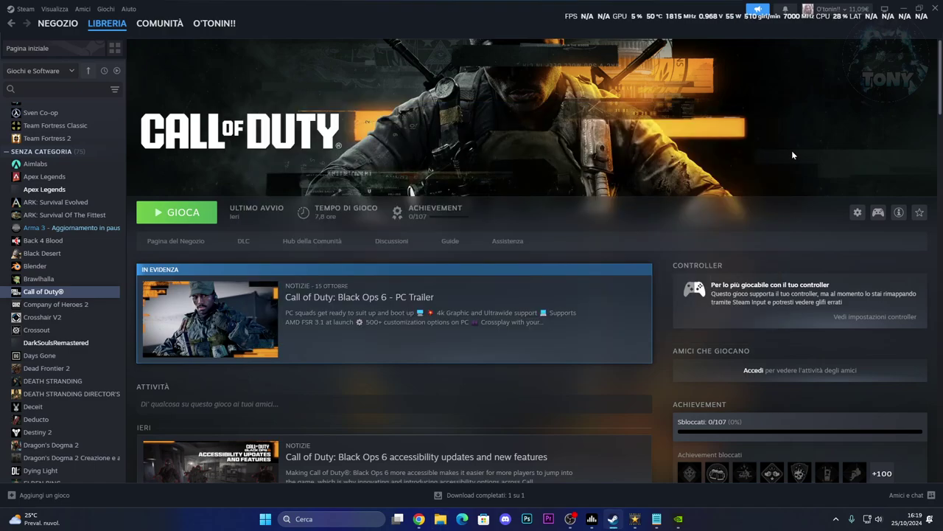
# Verify the integrity of Call of Duty's installed game files and minimize the game's properties window
pyautogui.click(857, 212)
pyautogui.moveTo(888, 264)
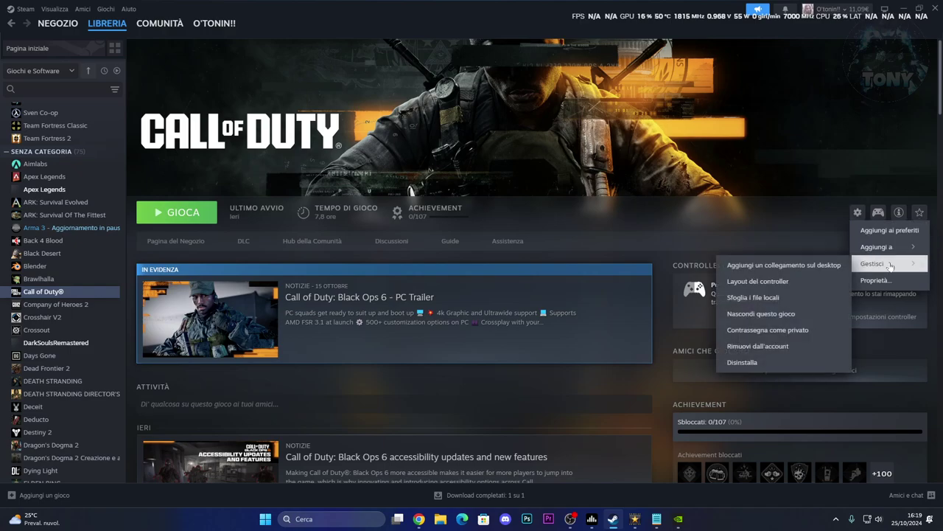
pyautogui.click(862, 280)
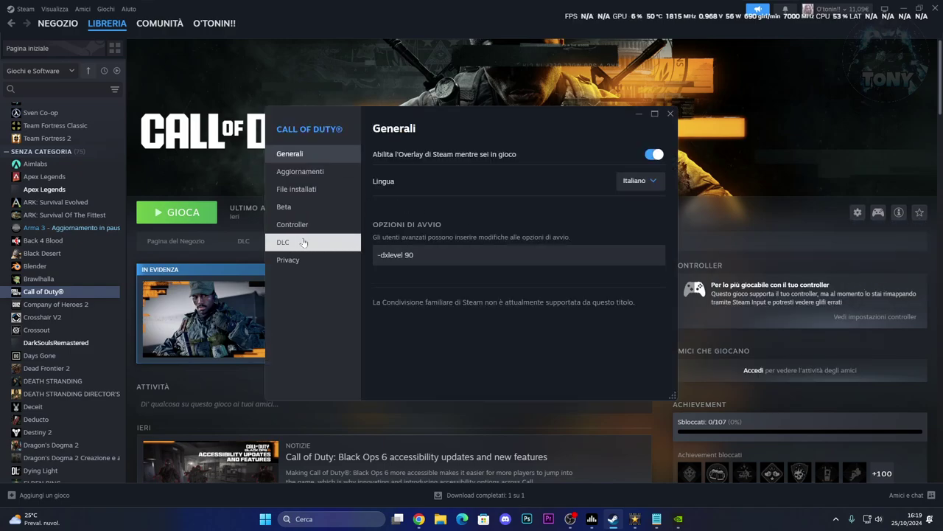
pyautogui.click(298, 191)
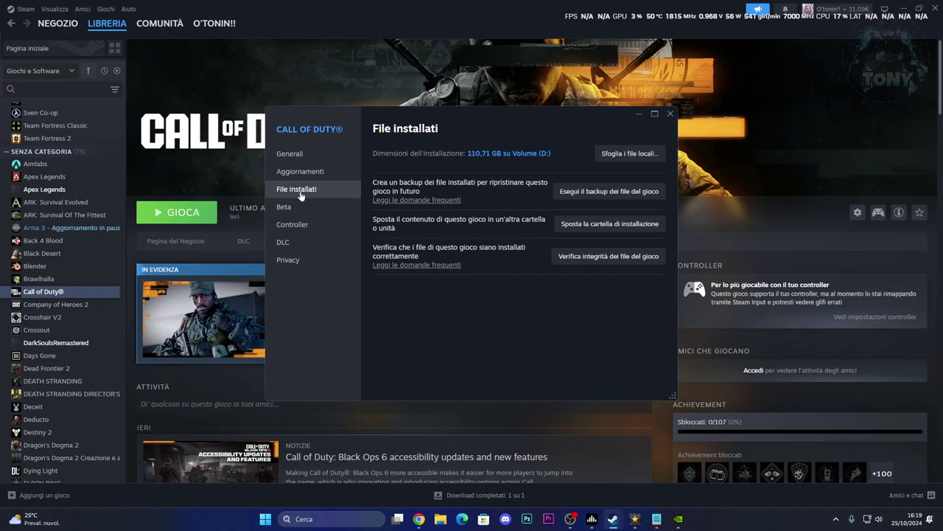
pyautogui.click(609, 256)
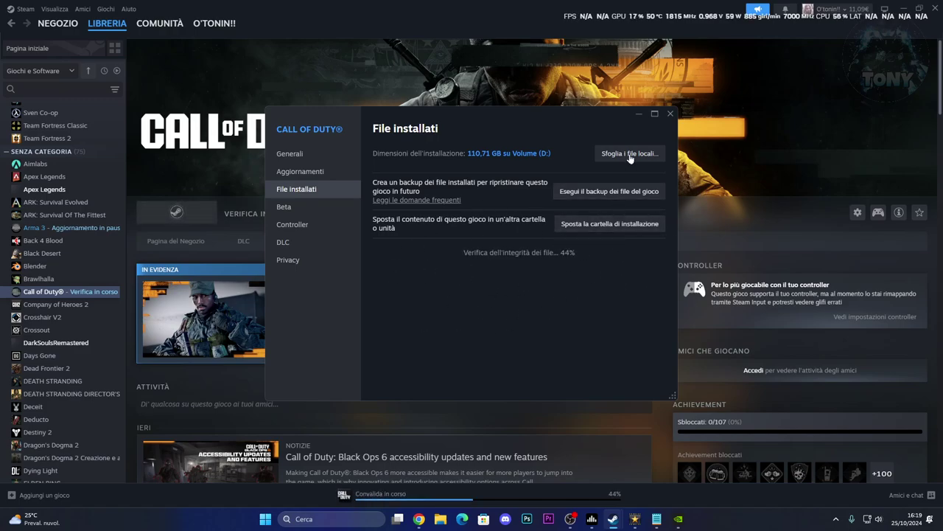
pyautogui.click(638, 115)
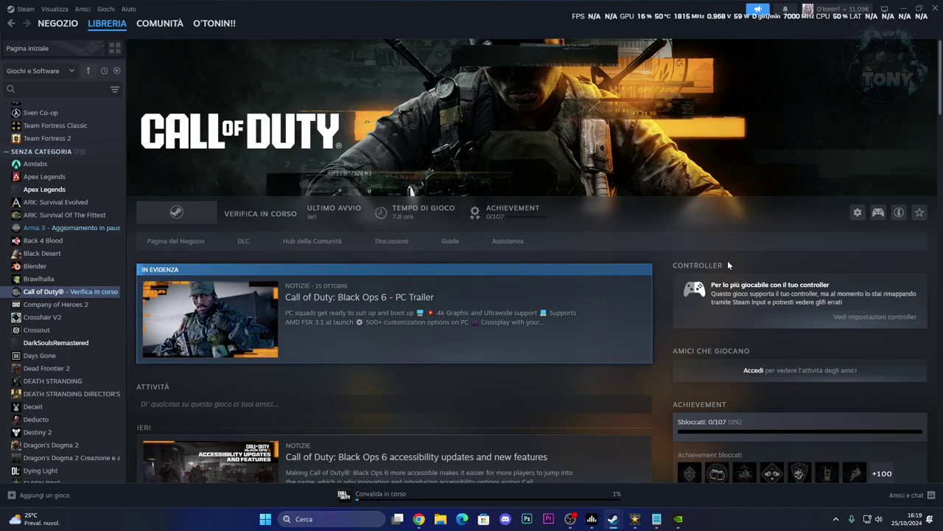
# Open the Microsoft Defender Antivirus exclusions list in the virus and threat protection settings of Windows Security
pyautogui.click(836, 519)
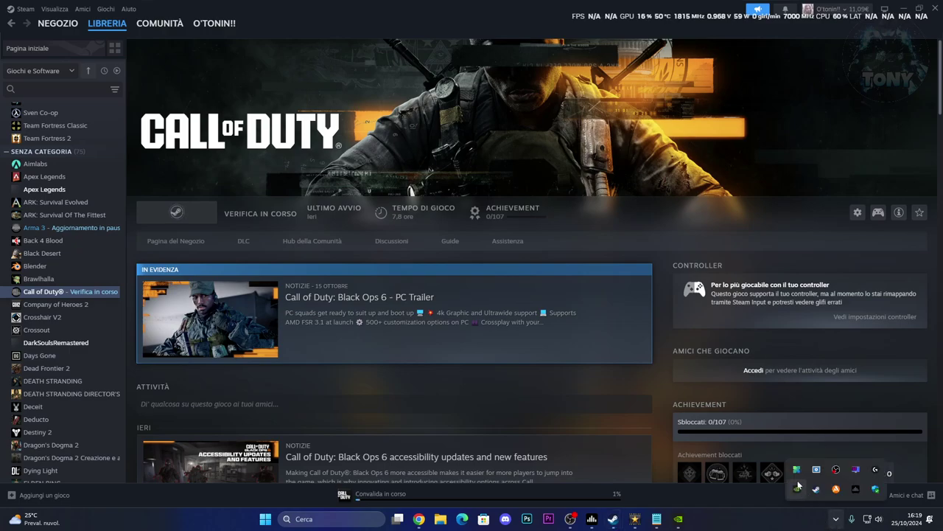
pyautogui.click(877, 489)
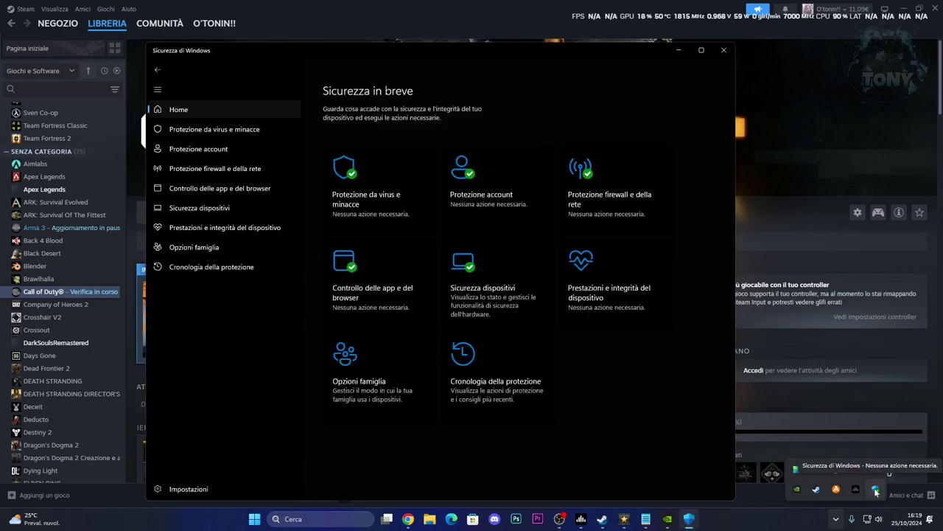
pyautogui.click(402, 189)
pyautogui.scroll(-3, 544, 333)
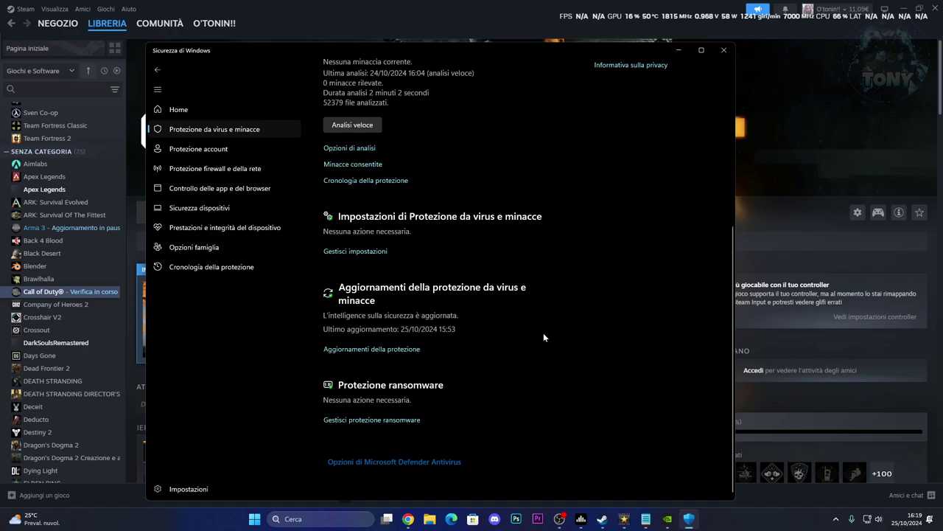
pyautogui.click(354, 251)
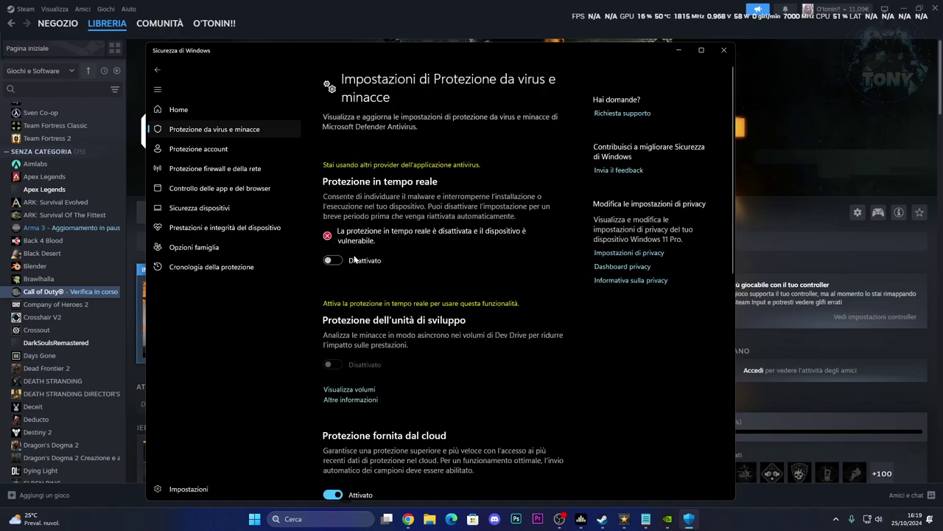
pyautogui.scroll(-6, 523, 361)
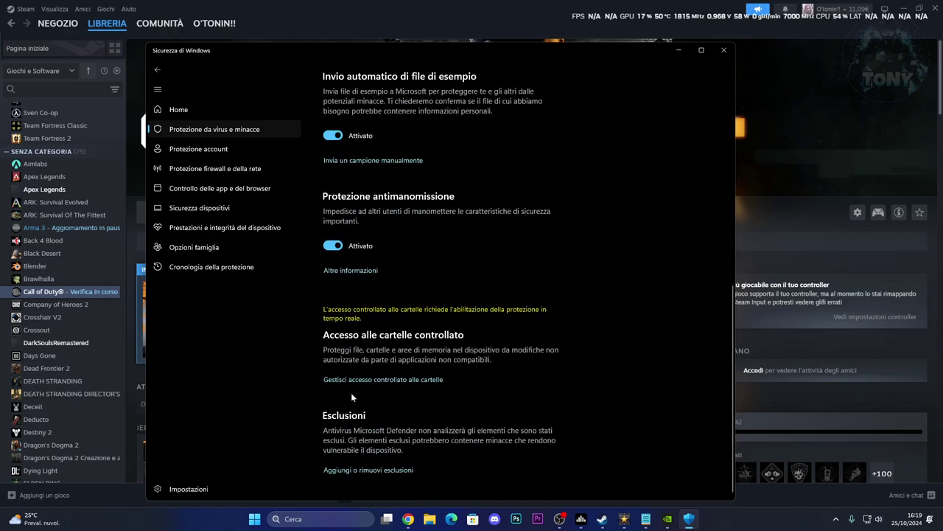
pyautogui.click(352, 470)
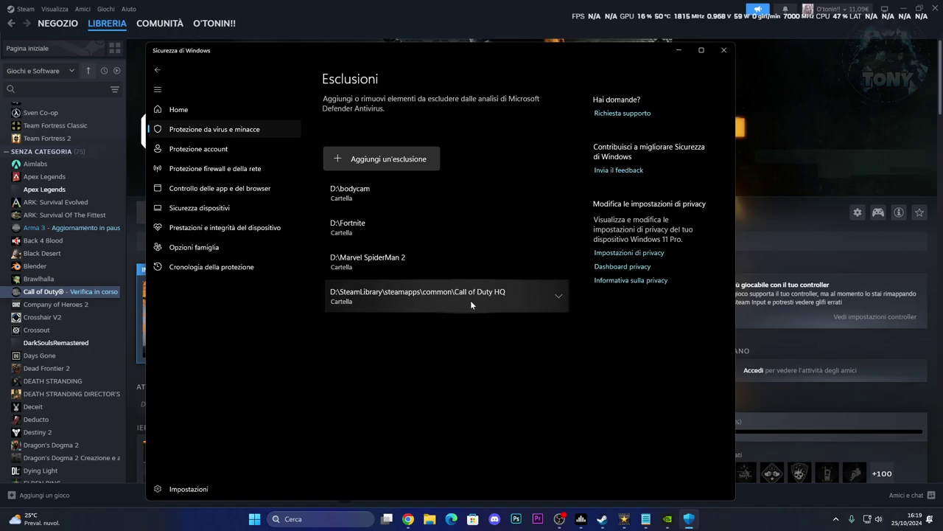
# Review the available exclusion types and the options of the existing Call of Duty HQ folder exclusion, then minimize Windows Security
pyautogui.click(384, 160)
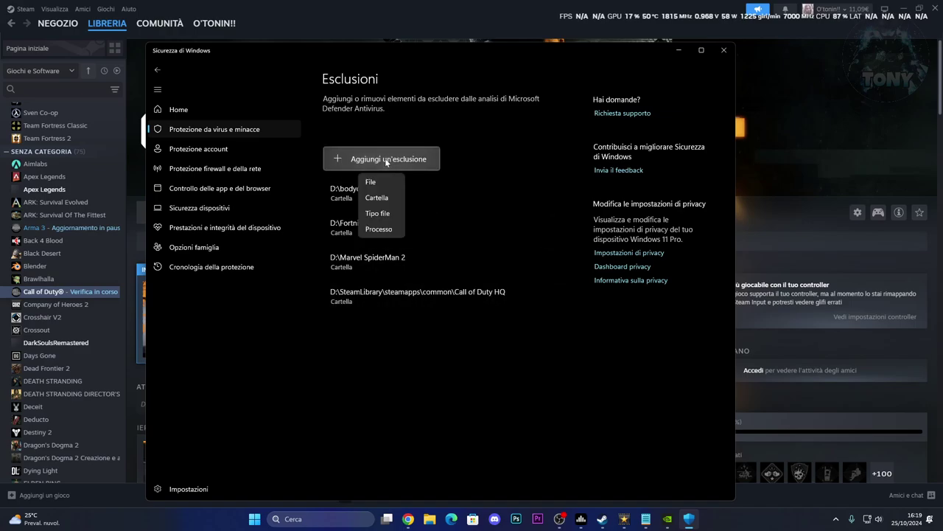
pyautogui.click(367, 319)
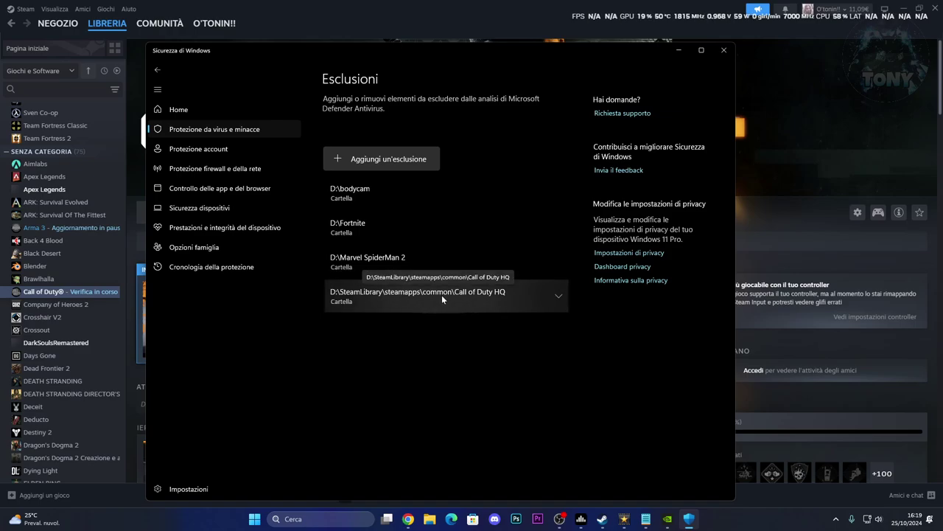
pyautogui.click(562, 301)
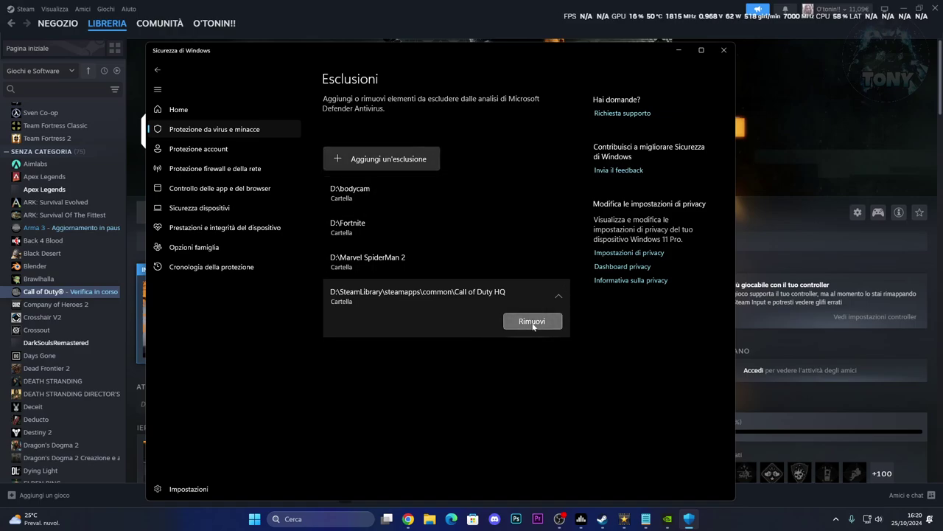
pyautogui.click(562, 302)
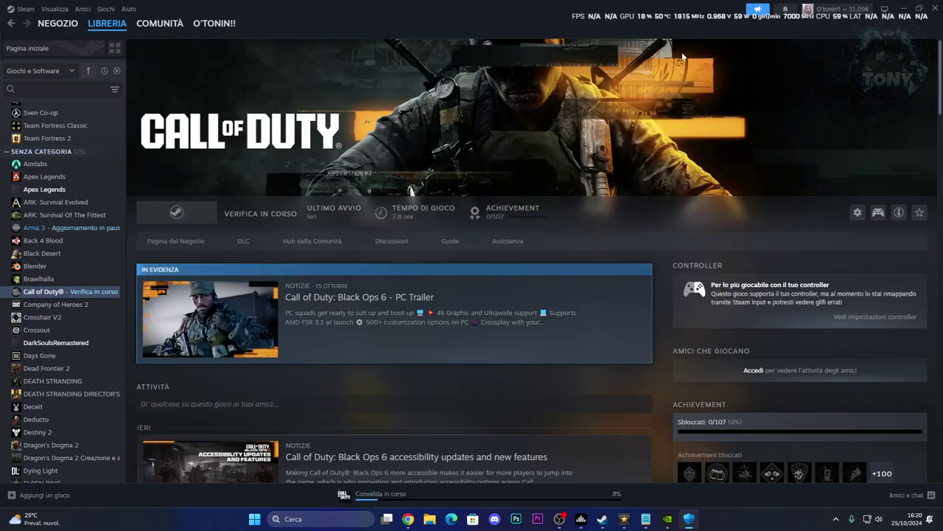
pyautogui.click(679, 50)
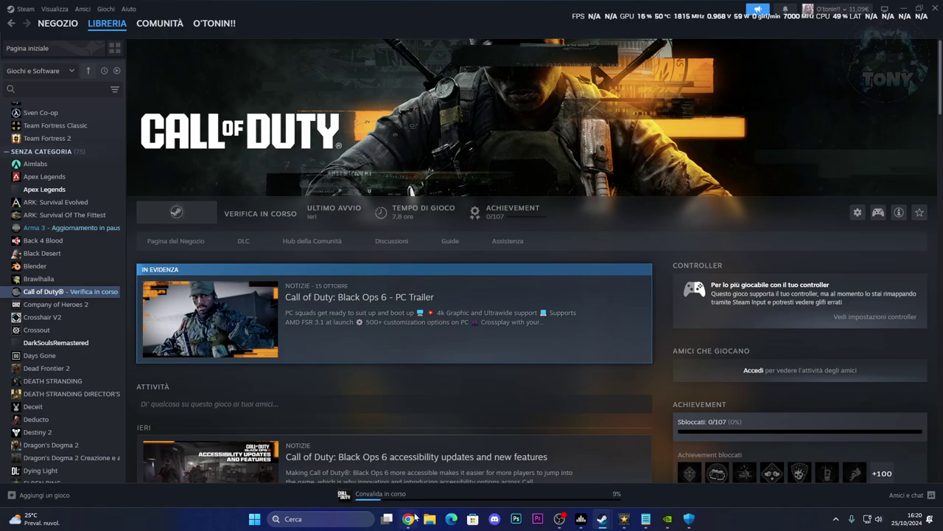
# Switch to Chrome and download and launch the DirectX End-User Runtime Web Installer
pyautogui.click(407, 518)
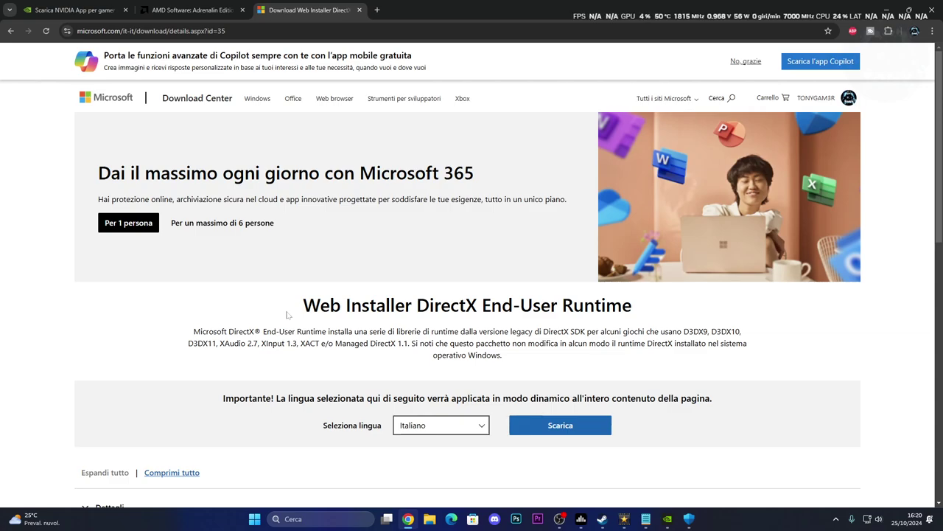
pyautogui.click(553, 427)
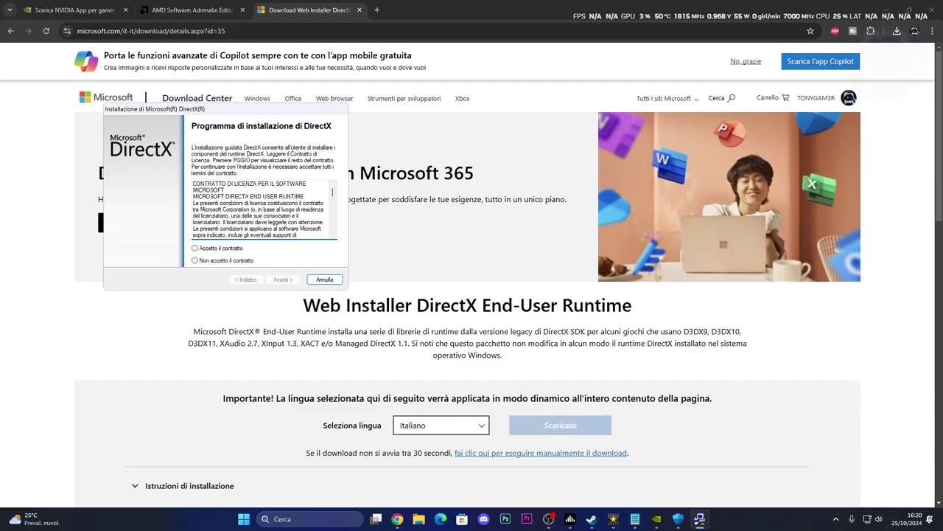
# Accept the DirectX licence agreement, deselect the Bing Toolbar offer, then cancel the setup and close its download page
pyautogui.click(211, 248)
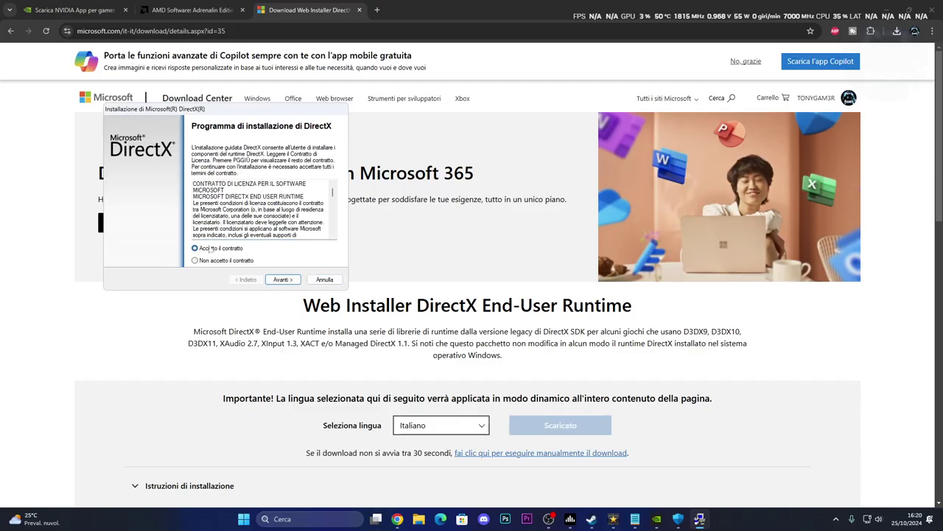
pyautogui.click(282, 279)
pyautogui.click(193, 204)
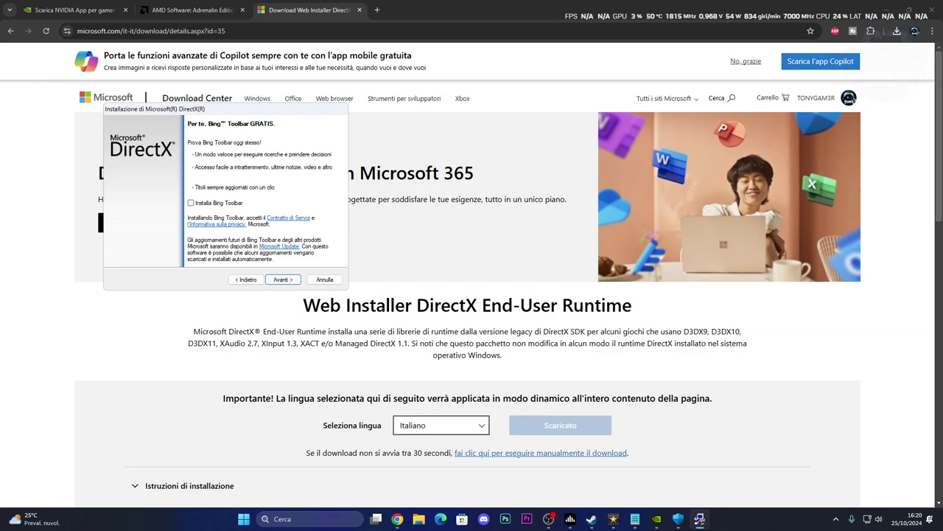
pyautogui.click(325, 280)
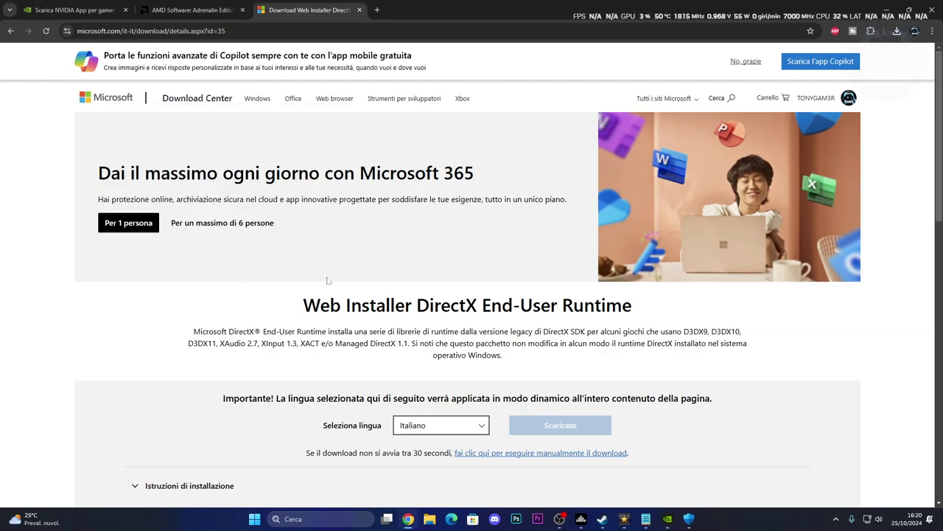
pyautogui.click(359, 10)
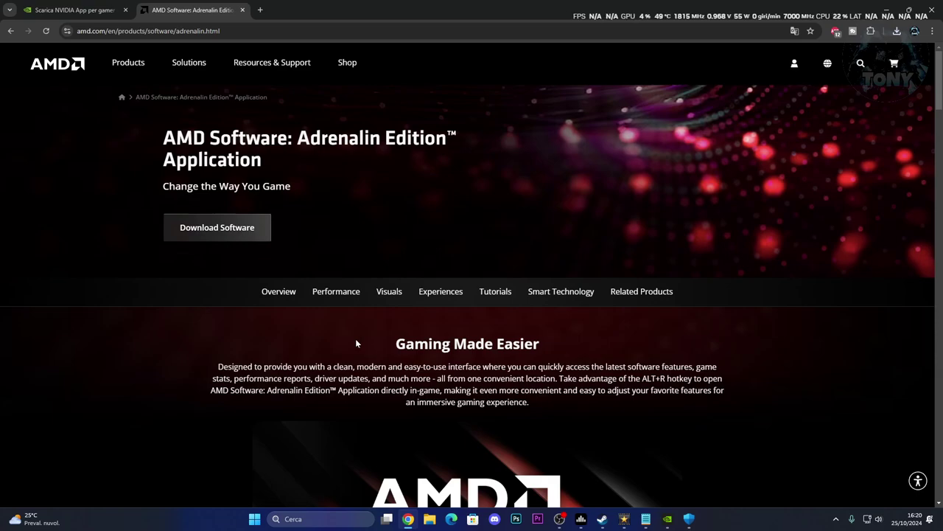
# Search the web for "old drivers nvidia" in a new browser tab and open the official NVIDIA drivers download page
pyautogui.click(73, 10)
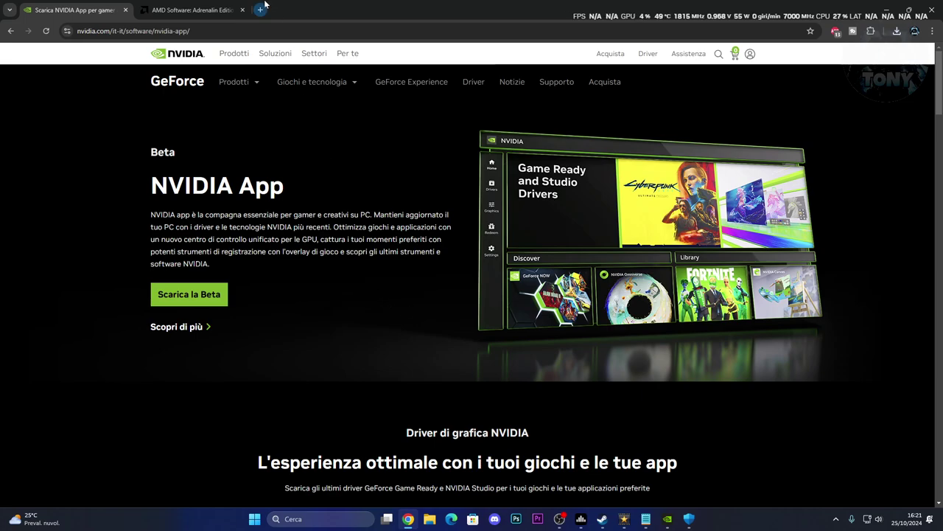
pyautogui.click(261, 10)
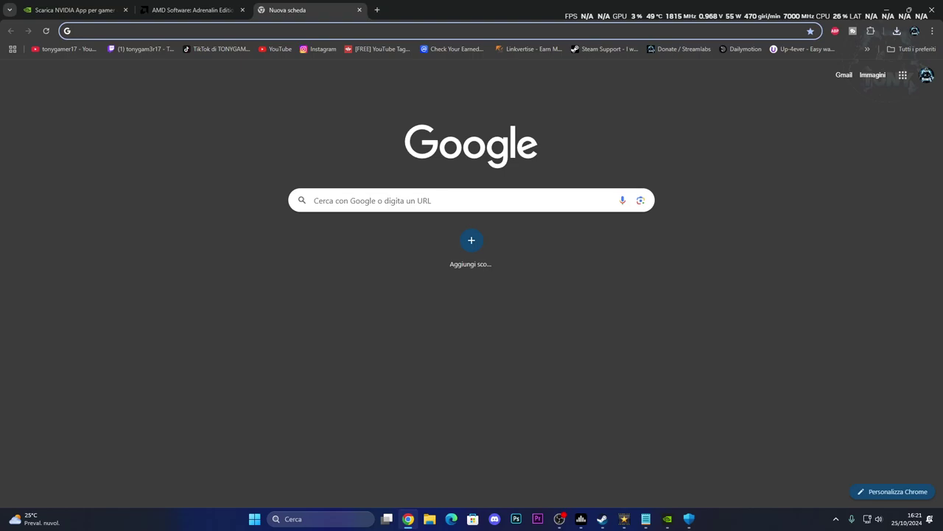
pyautogui.write('old drivers')
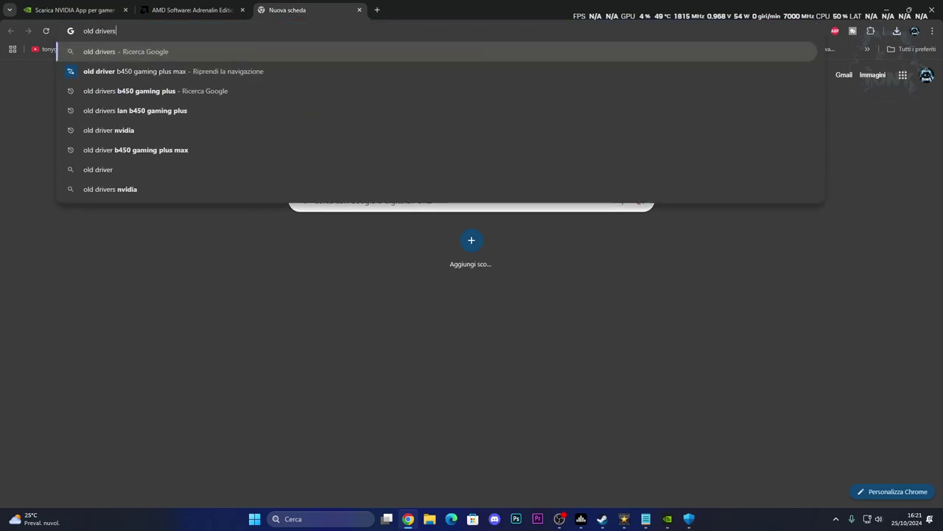
pyautogui.write(' nvidia')
pyautogui.press('Return')
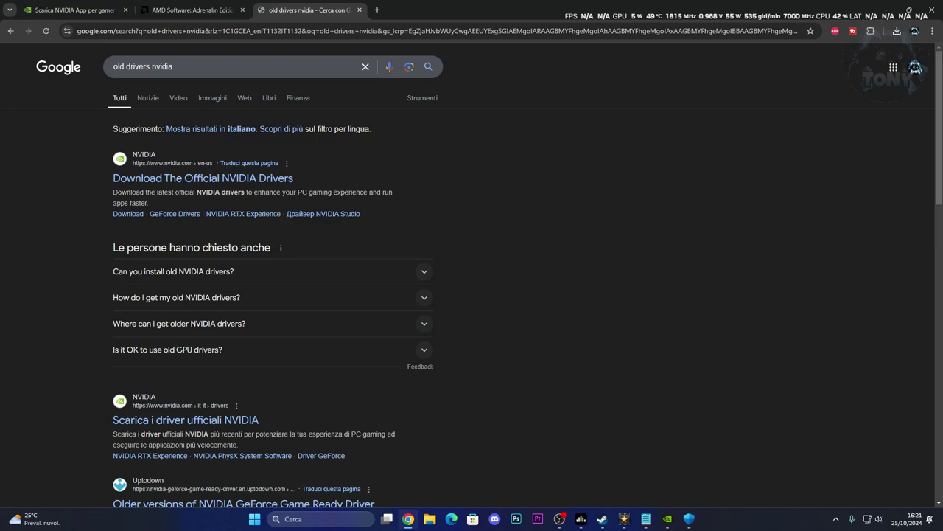
pyautogui.click(148, 177)
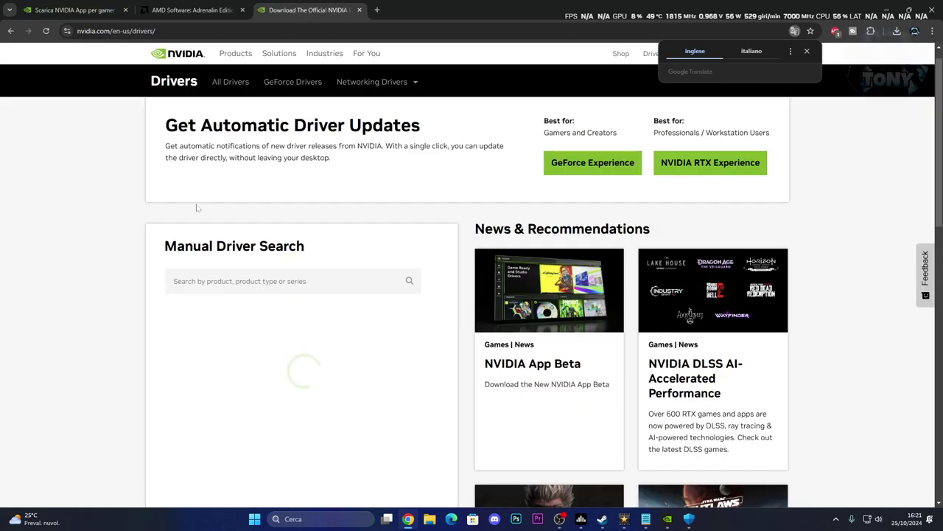
# Set the manual driver search to the GeForce category, GeForce RTX 30 Series, and GeForce RTX 3070 product
pyautogui.scroll(-1, 402, 261)
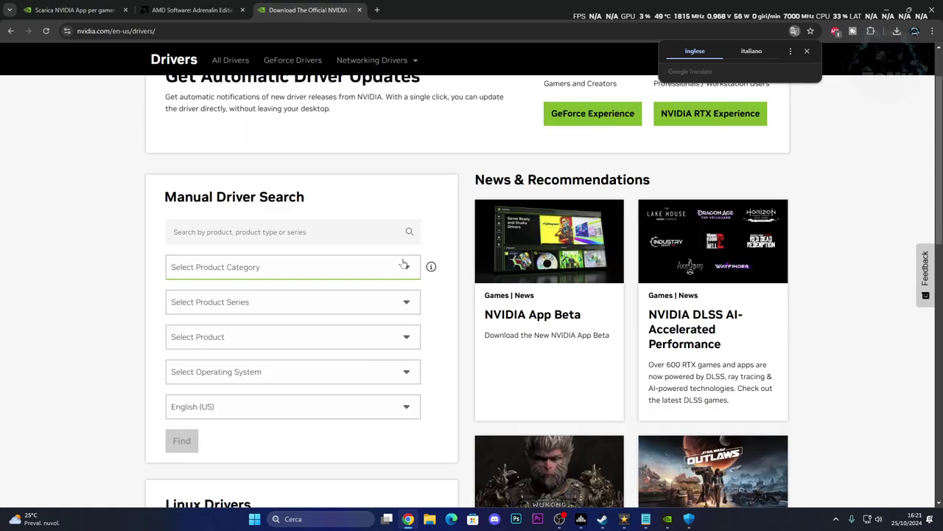
pyautogui.click(383, 273)
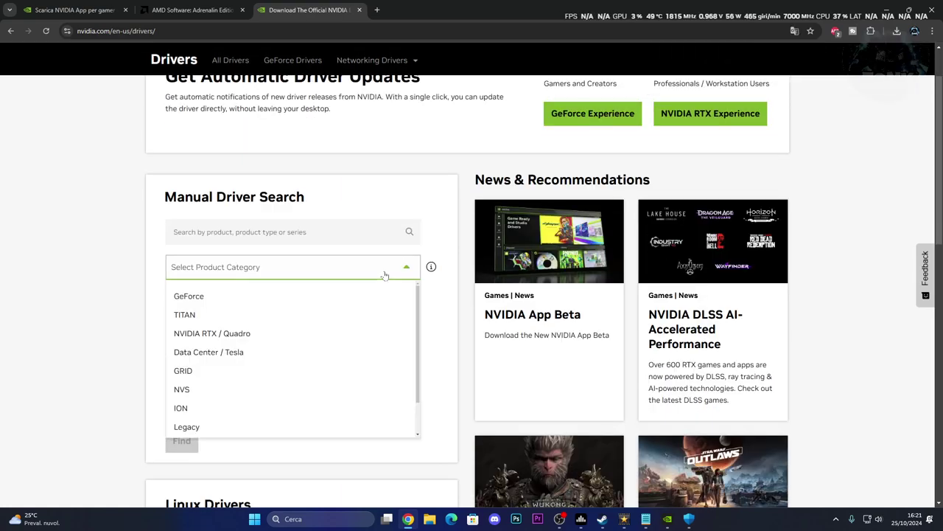
pyautogui.click(236, 296)
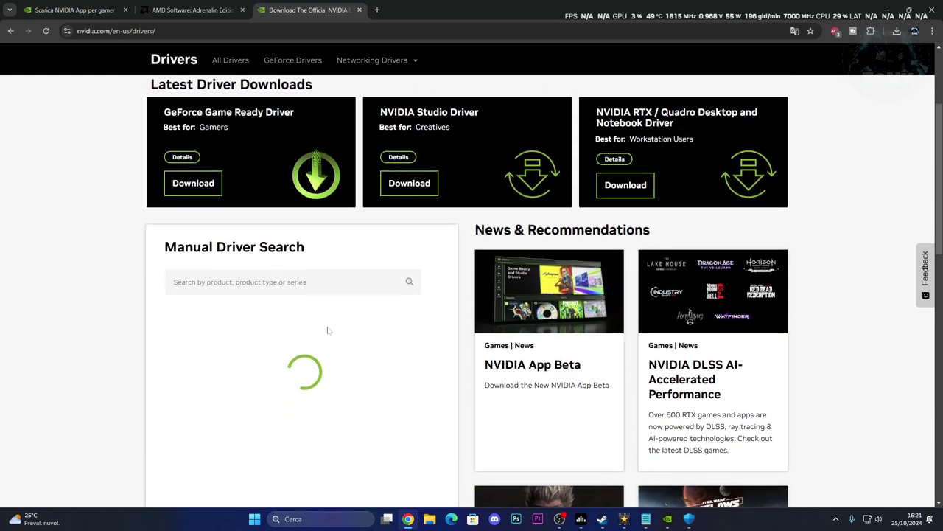
pyautogui.scroll(-1, 444, 317)
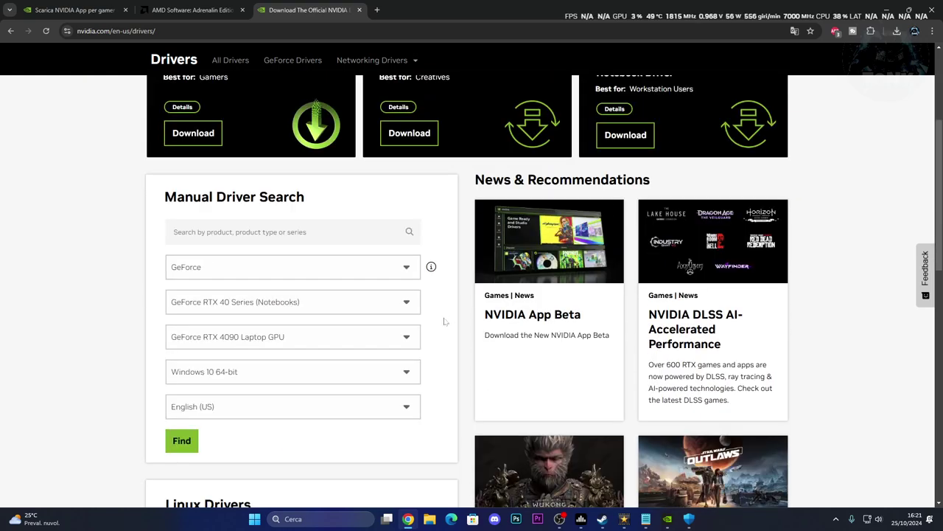
pyautogui.click(320, 312)
pyautogui.click(231, 390)
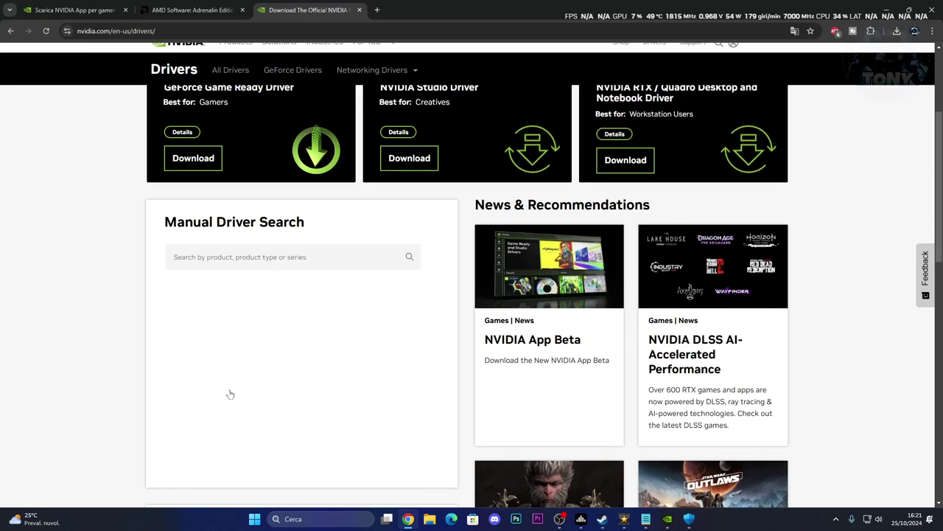
pyautogui.scroll(-2, 444, 362)
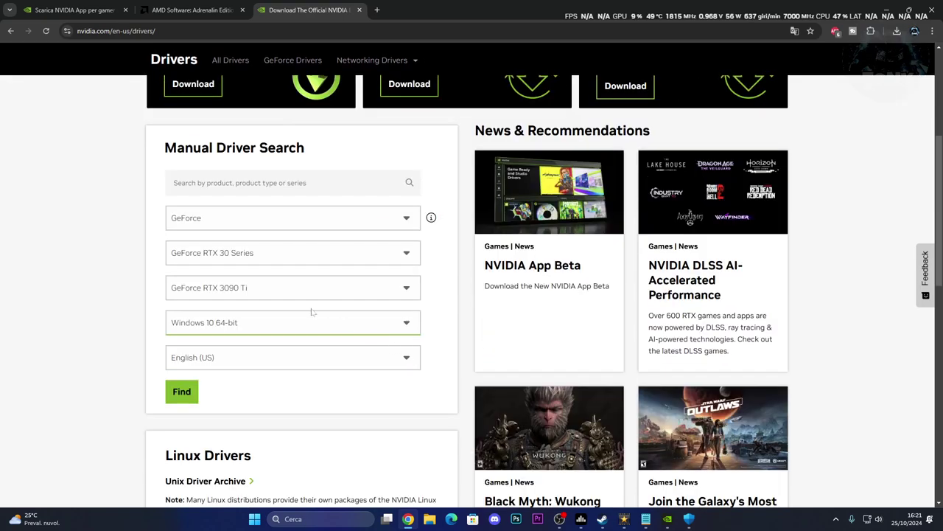
pyautogui.click(240, 294)
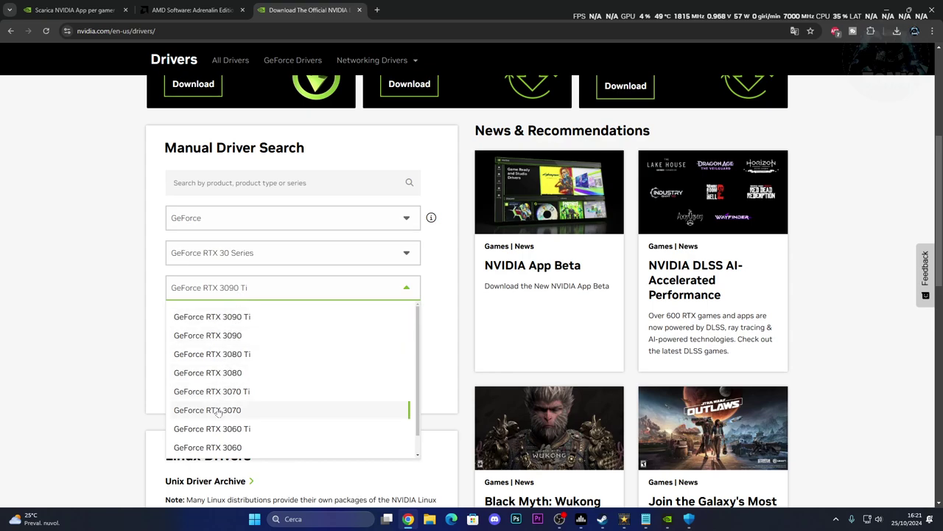
pyautogui.click(217, 410)
# Set the driver search's operating system to Windows 11 and its language to Italiano, and run the search
pyautogui.click(229, 322)
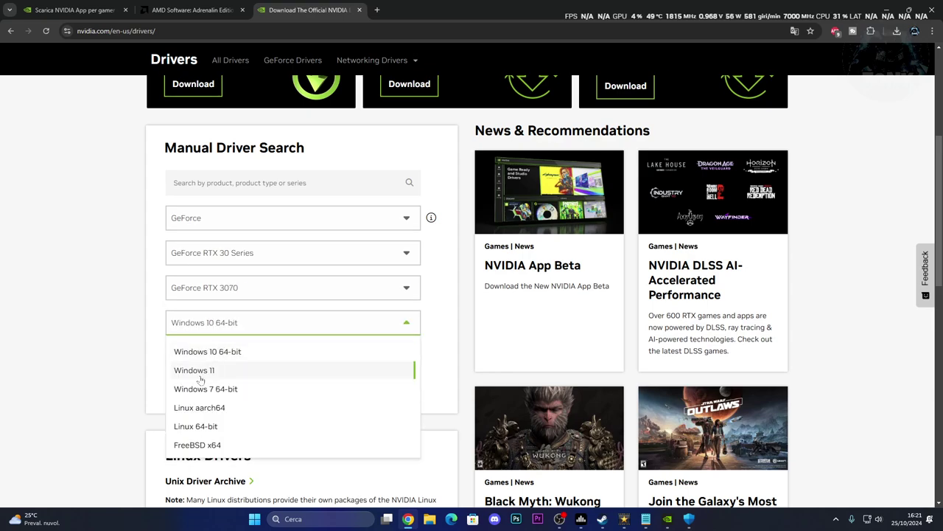
pyautogui.click(228, 368)
pyautogui.click(243, 360)
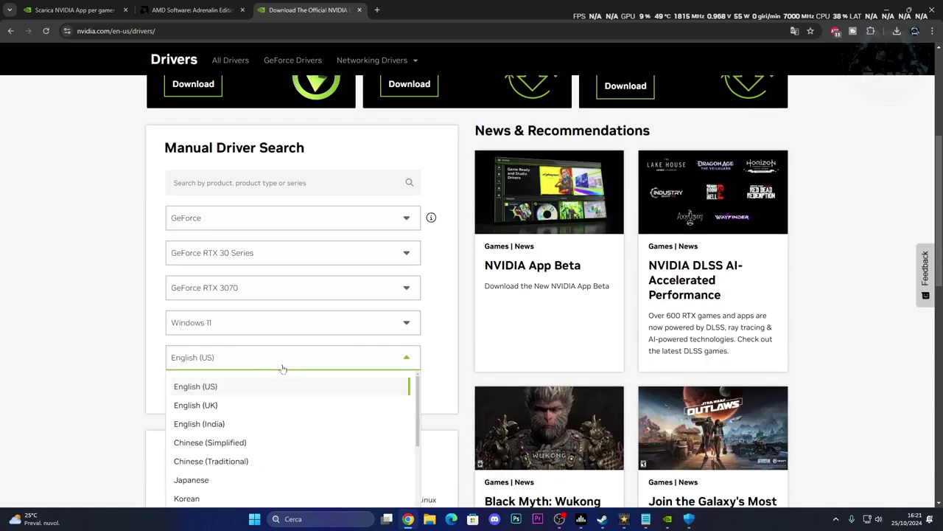
pyautogui.scroll(-3, 246, 396)
pyautogui.scroll(-1, 246, 395)
pyautogui.click(209, 441)
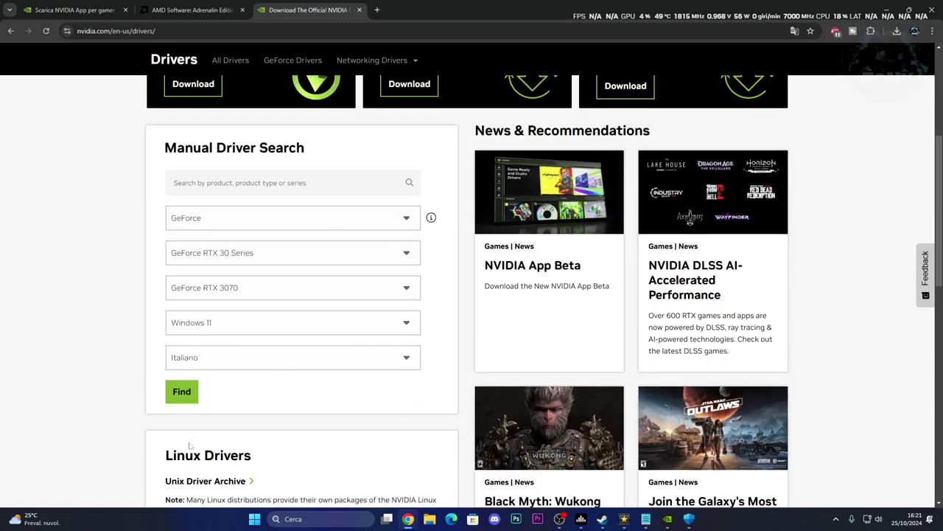
pyautogui.click(184, 392)
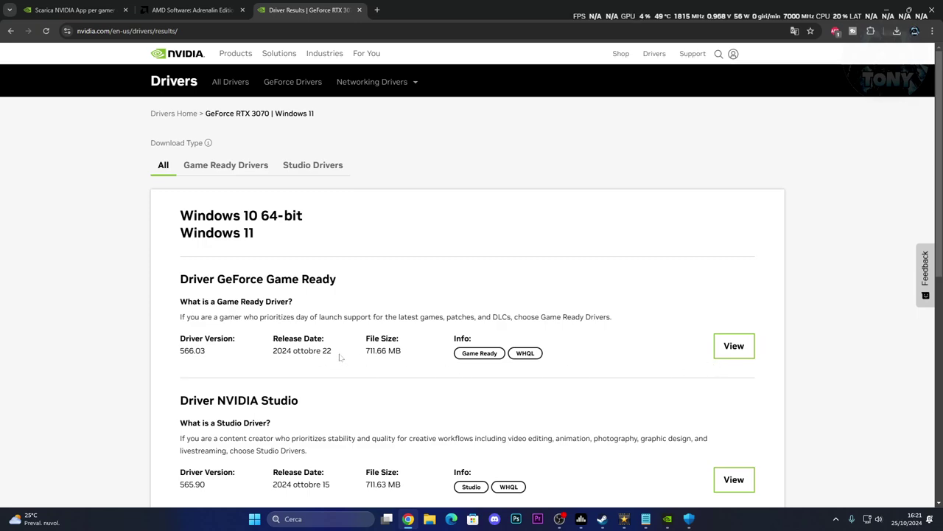
# Switch to the NVIDIA app, check for driver updates, and review the new Game Ready driver's details
pyautogui.click(667, 521)
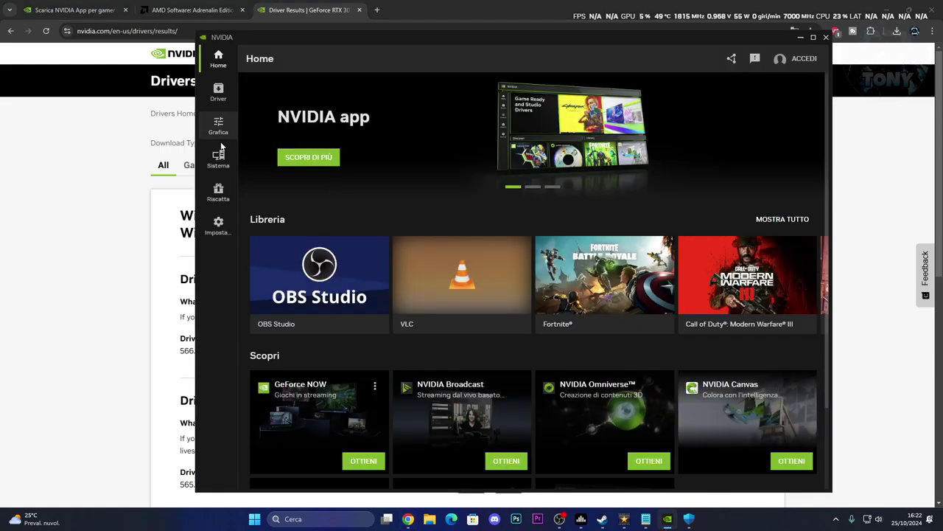
pyautogui.click(219, 94)
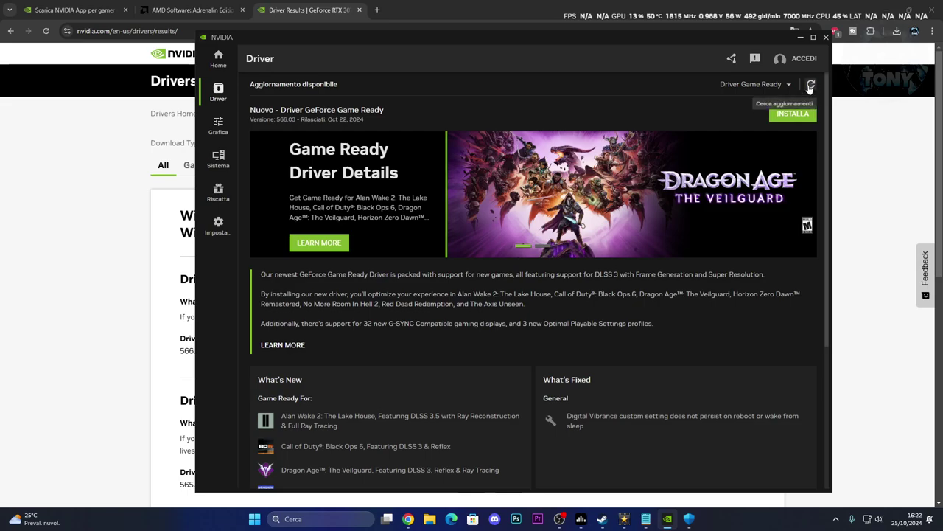
pyautogui.click(810, 85)
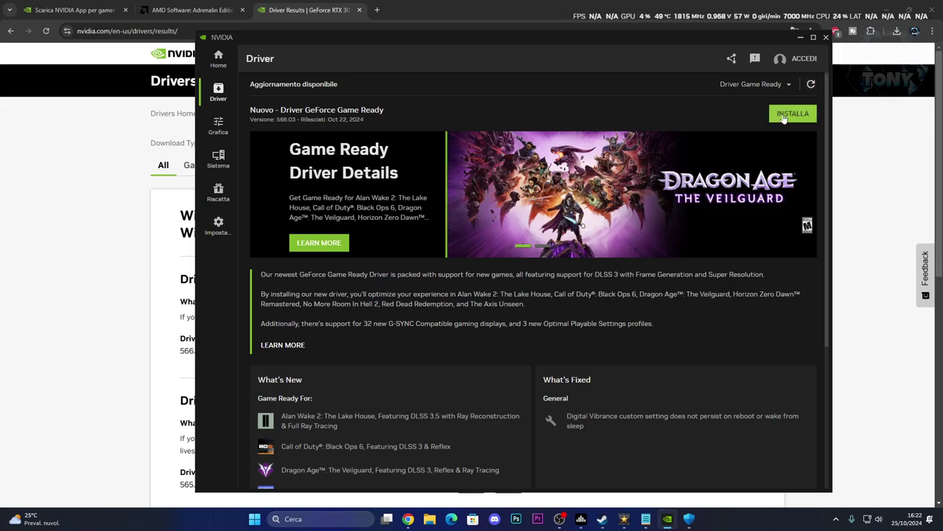
pyautogui.scroll(-2, 536, 295)
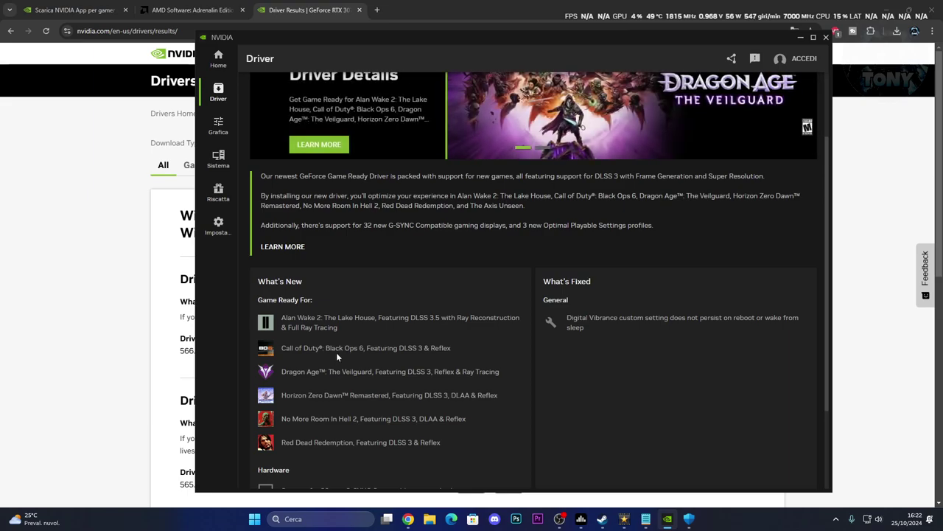
pyautogui.scroll(2, 339, 347)
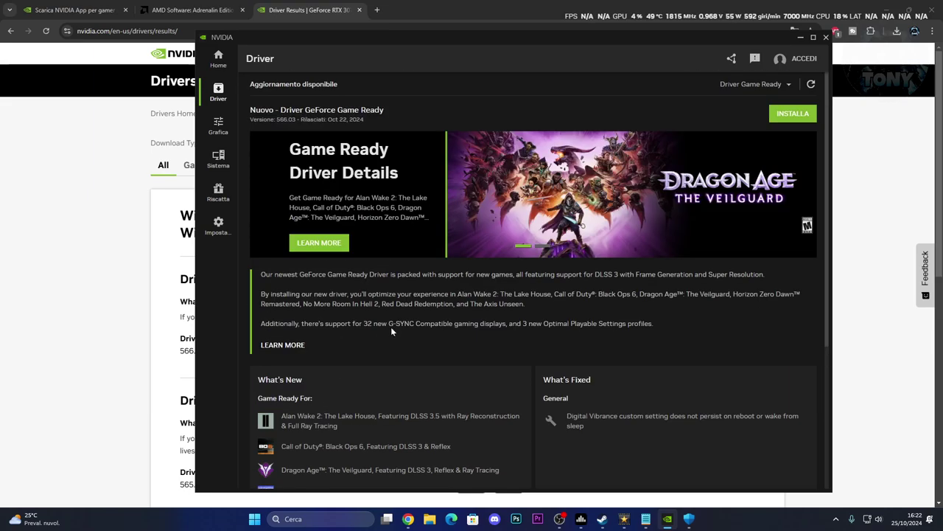
# Return to Chrome to review the NVIDIA App and AMD Adrenalin download pages, then minimize Chrome and the NVIDIA app
pyautogui.click(82, 9)
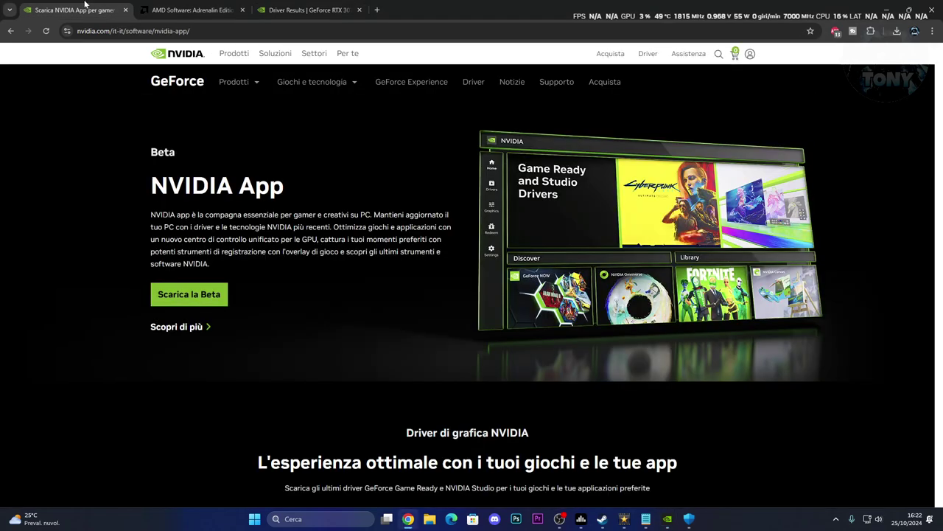
pyautogui.hotkey('ctrl', 'Tab')
pyautogui.hotkey('ctrl', 'Tab')
pyautogui.hotkey('ctrl', 'shift', 'Tab')
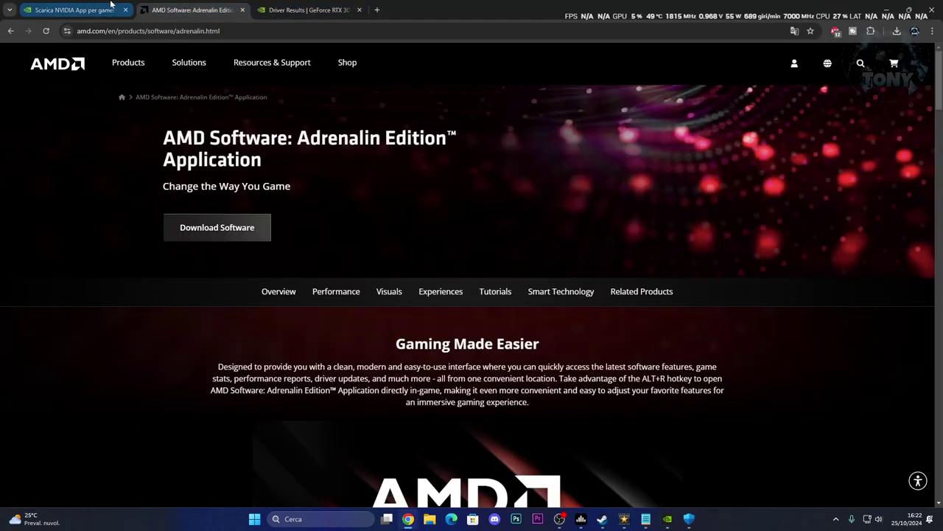
pyautogui.click(886, 10)
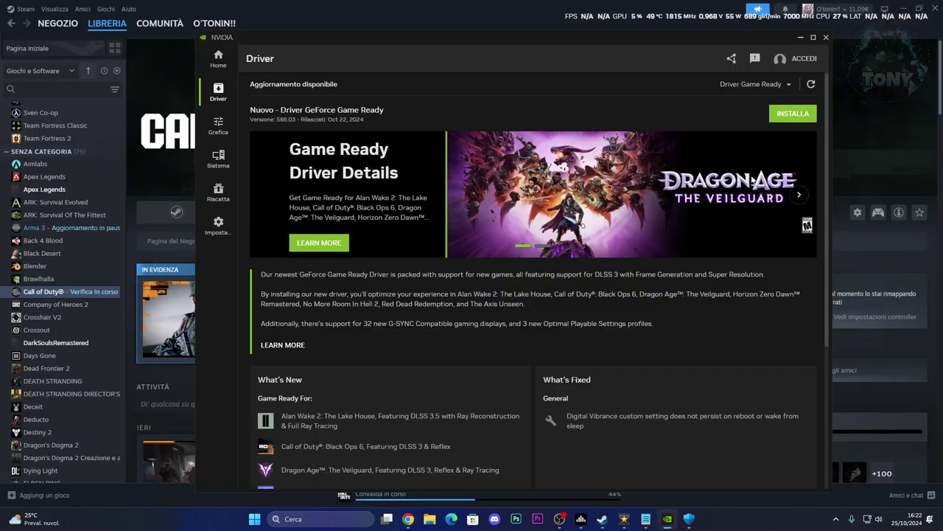
pyautogui.click(800, 38)
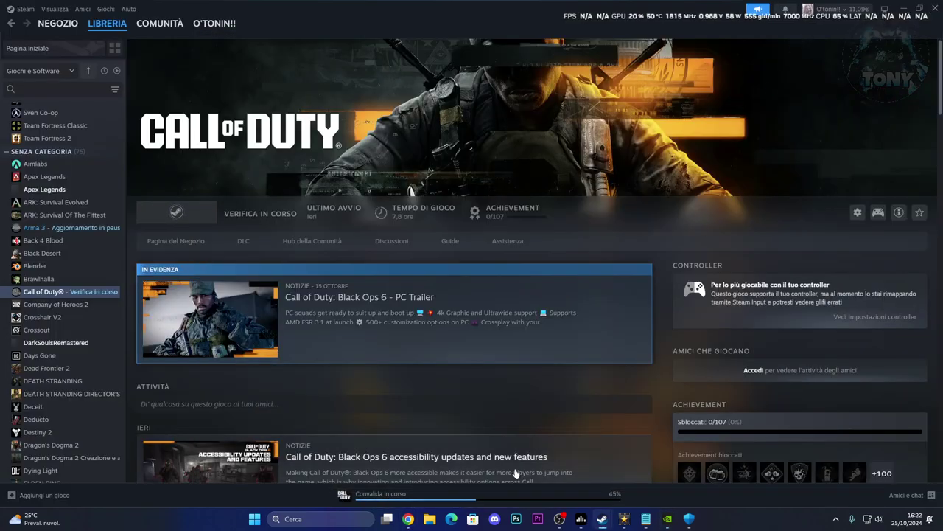
# Check the file verification progress in Steam's Call of Duty properties window, then minimize that window and Steam
pyautogui.moveTo(602, 519)
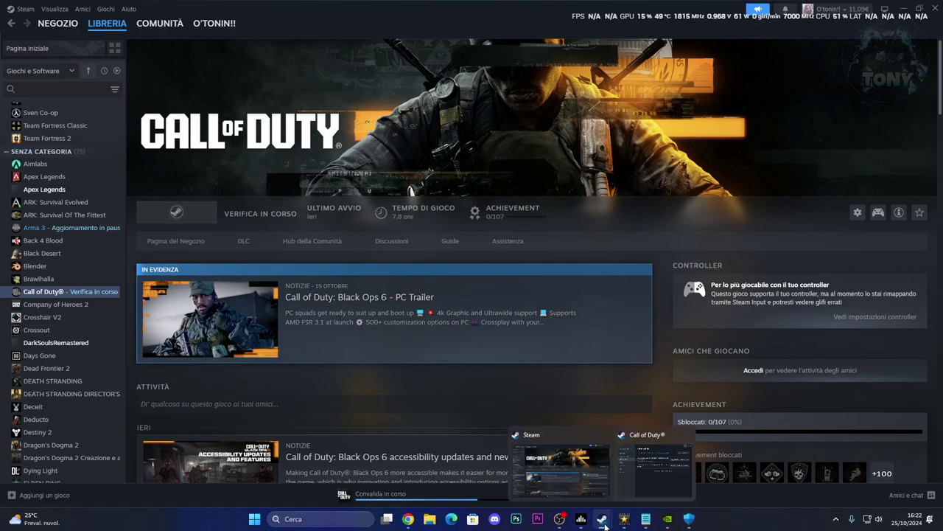
pyautogui.click(656, 475)
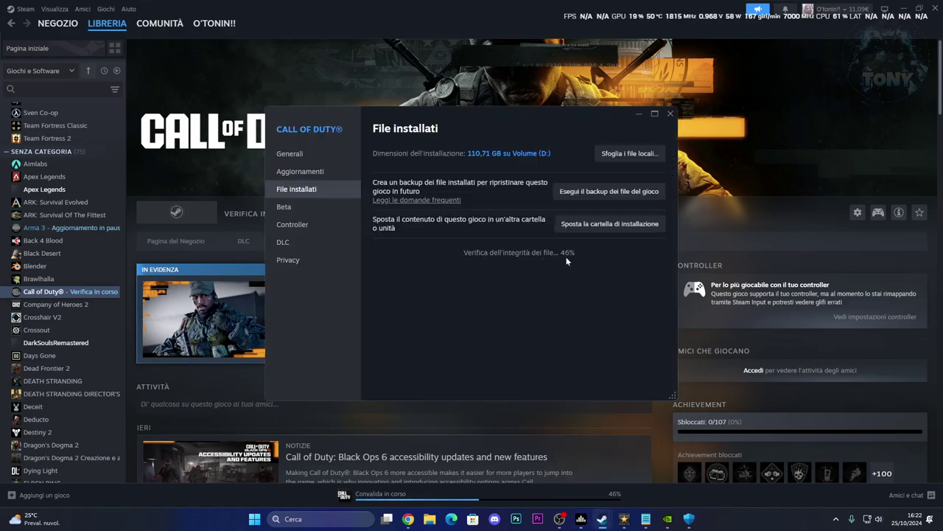
pyautogui.click(639, 115)
pyautogui.click(904, 9)
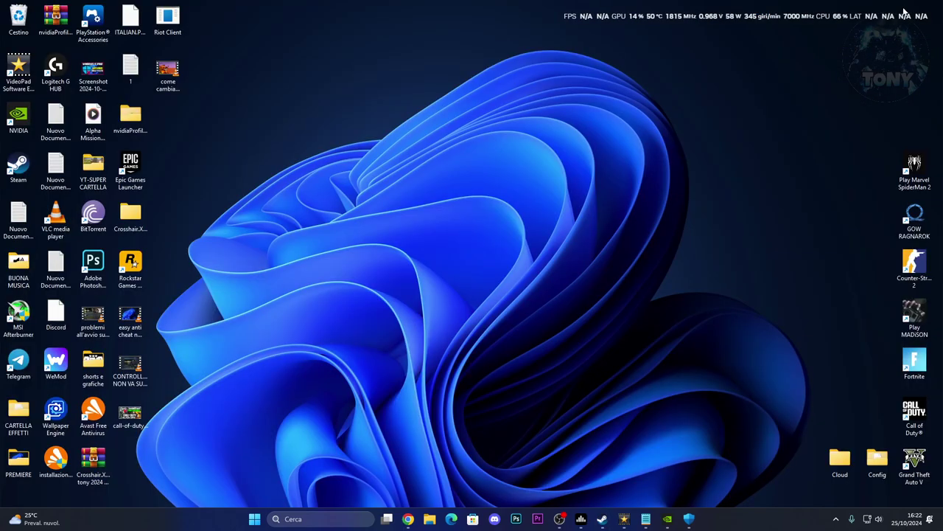
# Open Device Manager and expand the display adapters category (Schede video)
pyautogui.rightClick(254, 523)
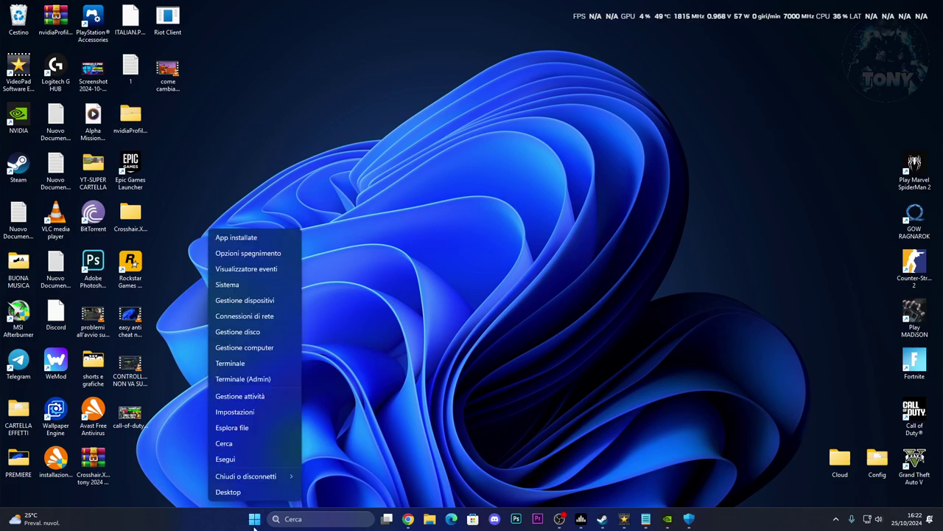
pyautogui.click(237, 303)
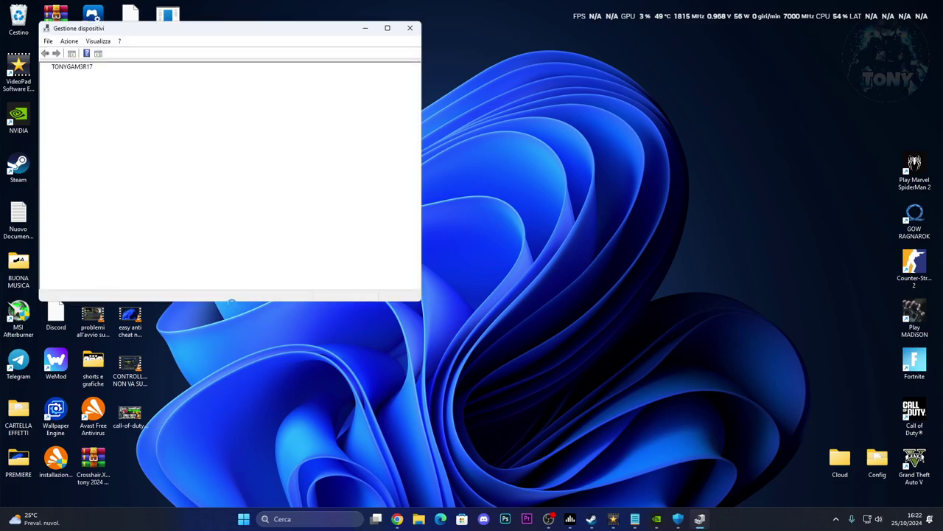
pyautogui.click(88, 253)
pyautogui.doubleClick(88, 254)
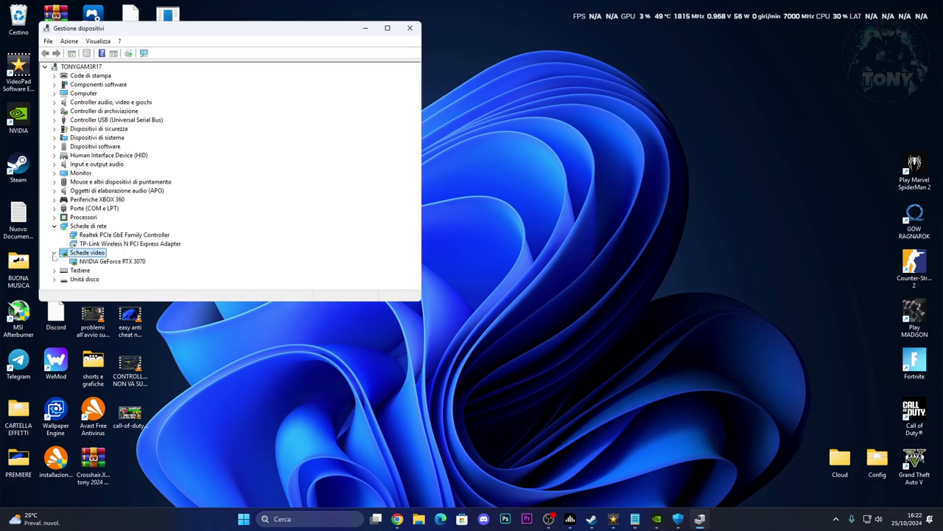
# Start a manual driver update for the NVIDIA GeForce RTX 3070, select its model from the computer's available drivers, then close the wizard
pyautogui.click(110, 262)
pyautogui.rightClick(109, 264)
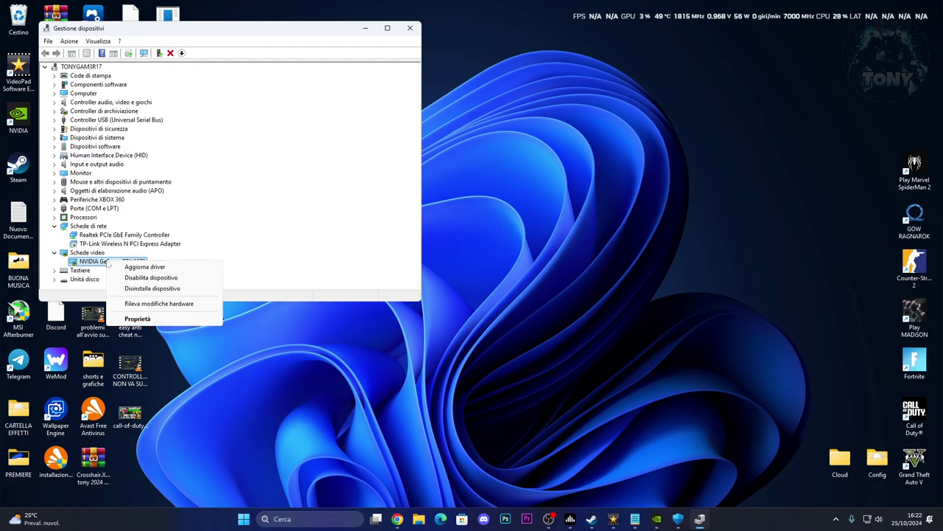
pyautogui.click(140, 273)
pyautogui.click(158, 190)
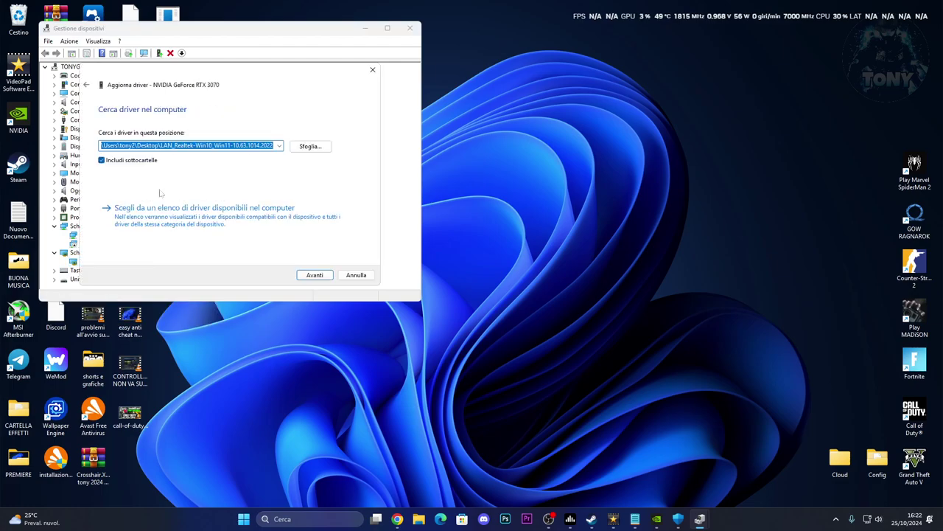
pyautogui.click(160, 222)
pyautogui.click(154, 191)
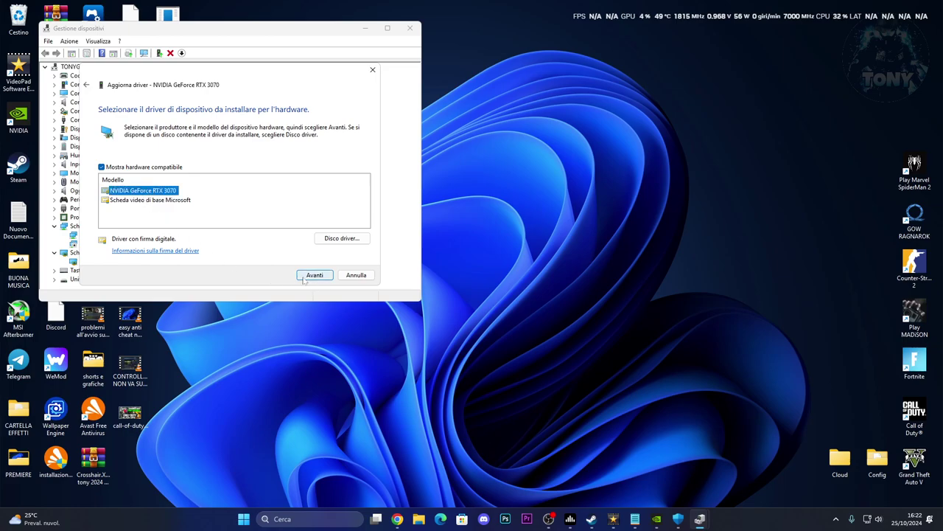
pyautogui.click(372, 69)
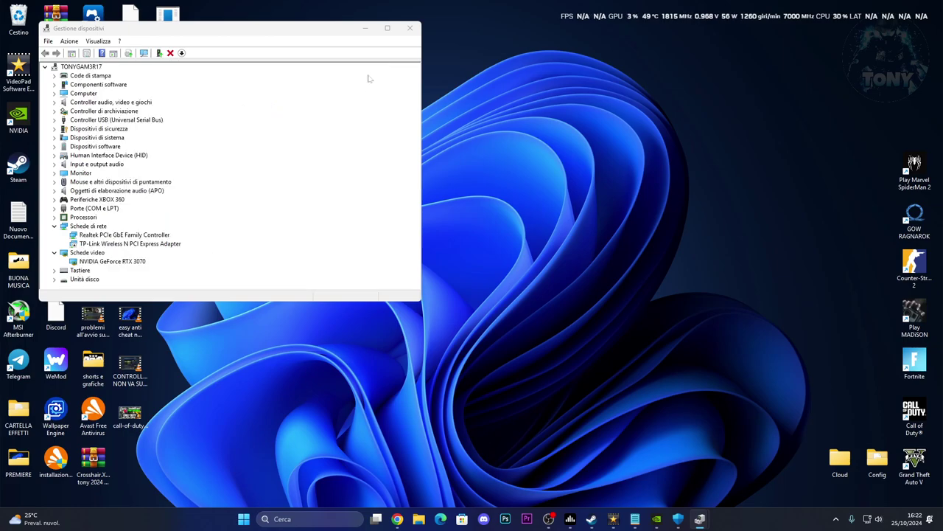
# Close the Device Manager and Windows Security windows
pyautogui.click(410, 30)
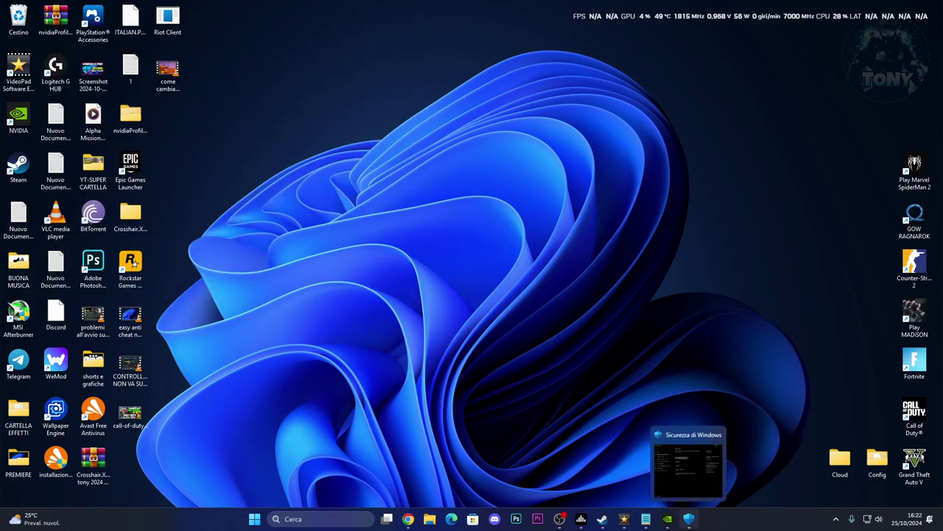
pyautogui.click(718, 436)
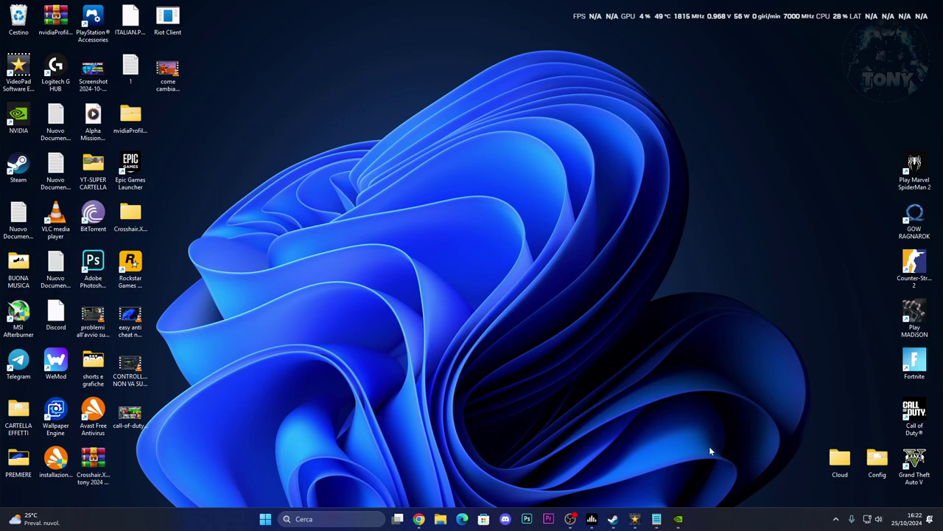
# Switch to Steam and open Call of Duty's local installation folder from the game's properties
pyautogui.moveTo(613, 518)
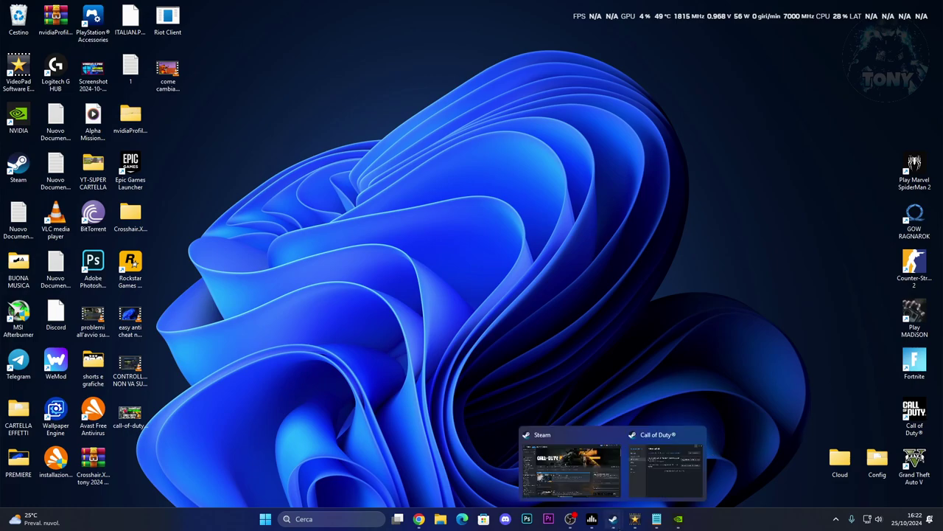
pyautogui.click(594, 491)
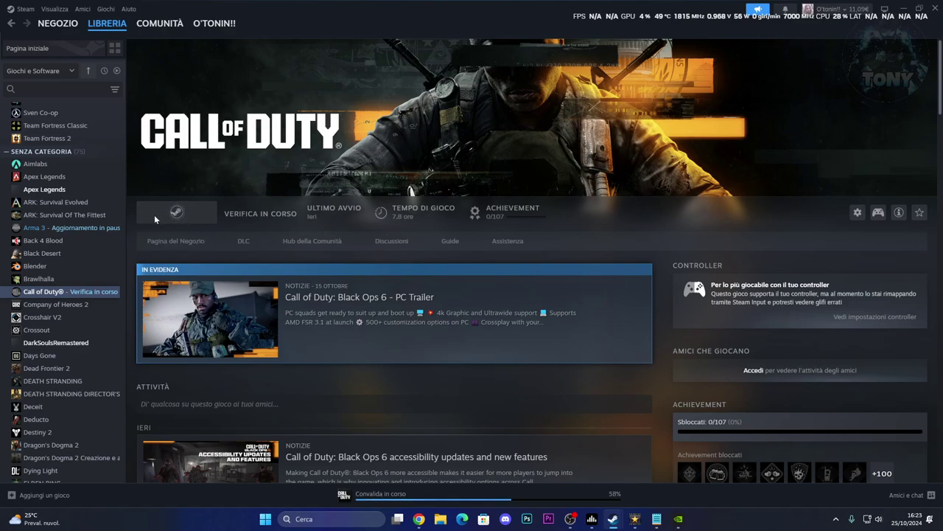
pyautogui.click(859, 213)
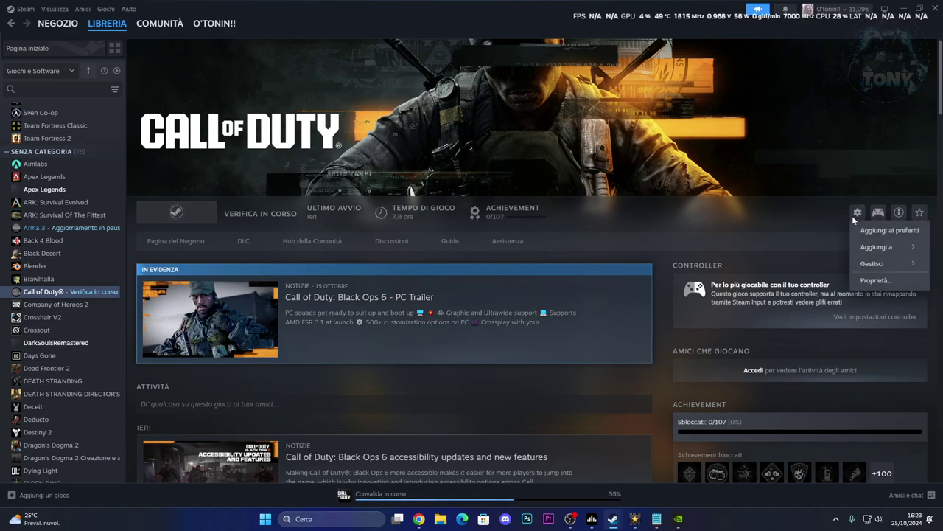
pyautogui.click(875, 280)
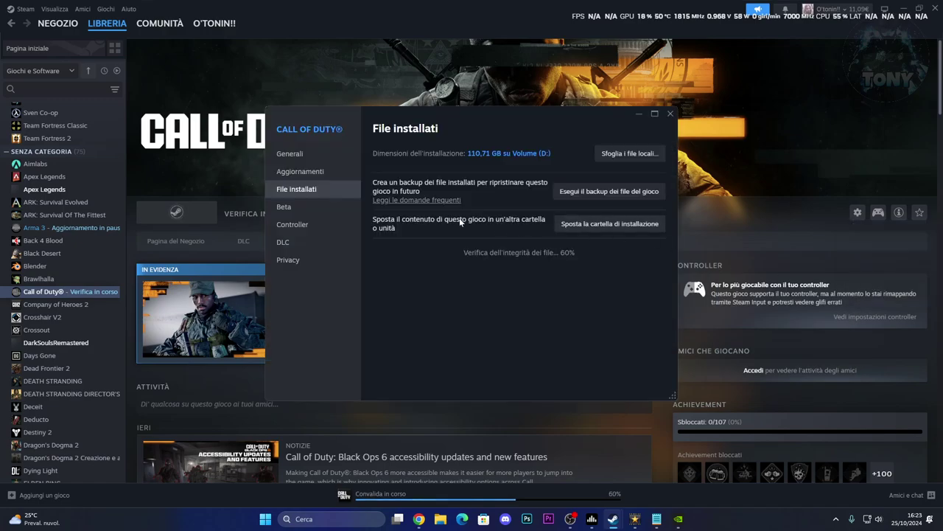
pyautogui.click(624, 153)
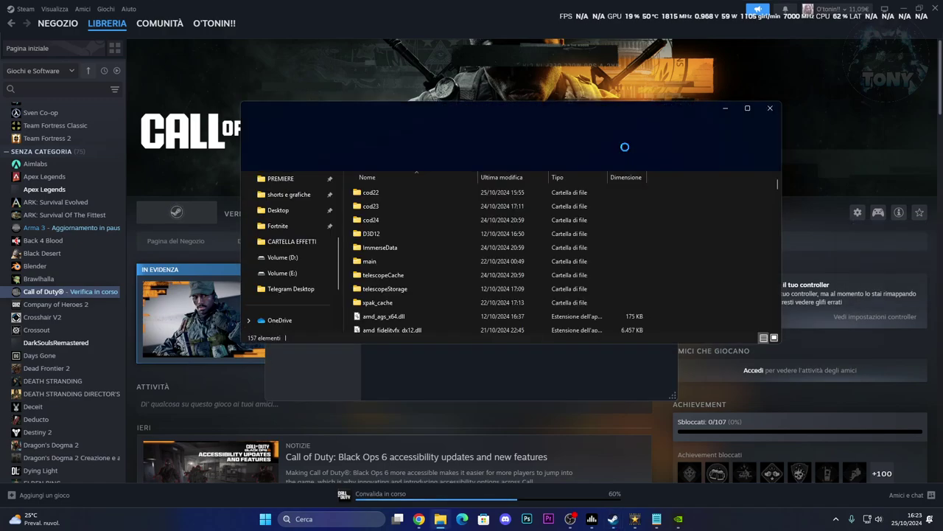
# Review the compatibility settings of codCrashHandler in the Call of Duty HQ folder, then close its properties and minimize the folder
pyautogui.scroll(-15, 513, 246)
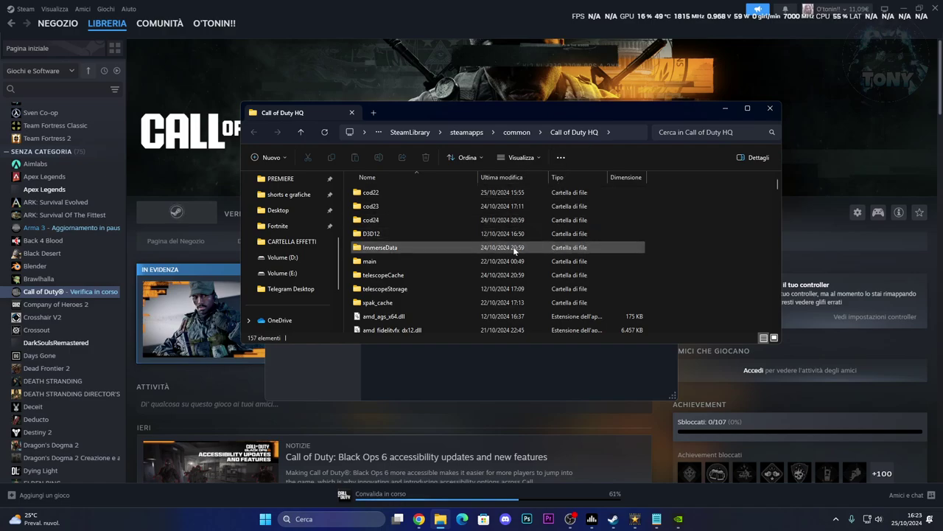
pyautogui.scroll(-5, 513, 252)
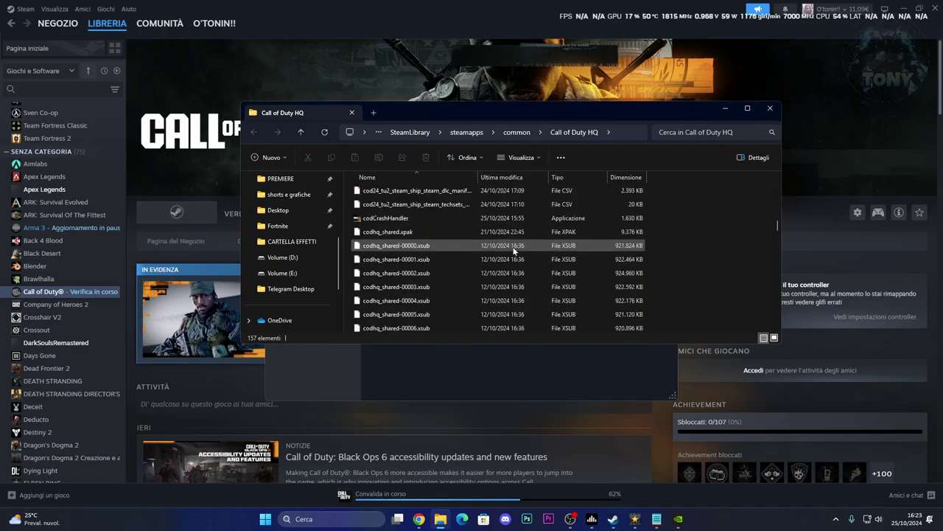
pyautogui.scroll(8, 390, 279)
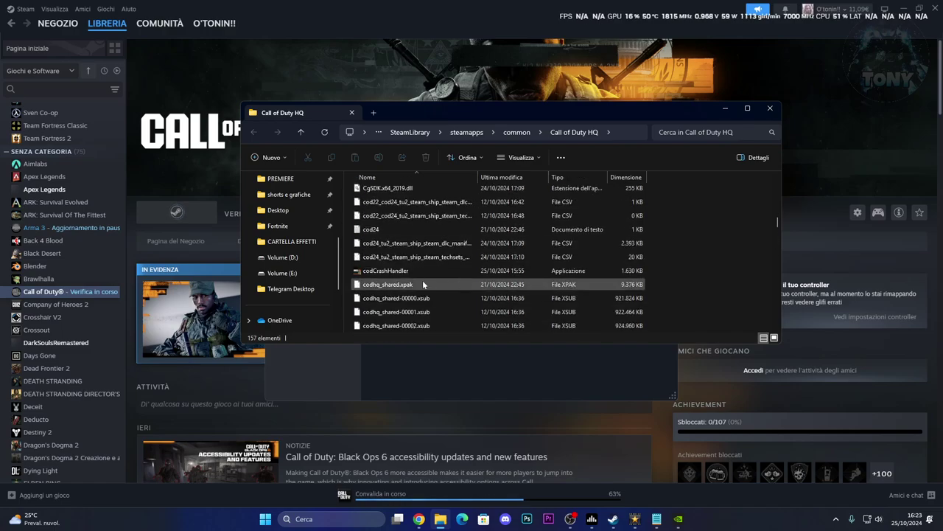
pyautogui.click(389, 271)
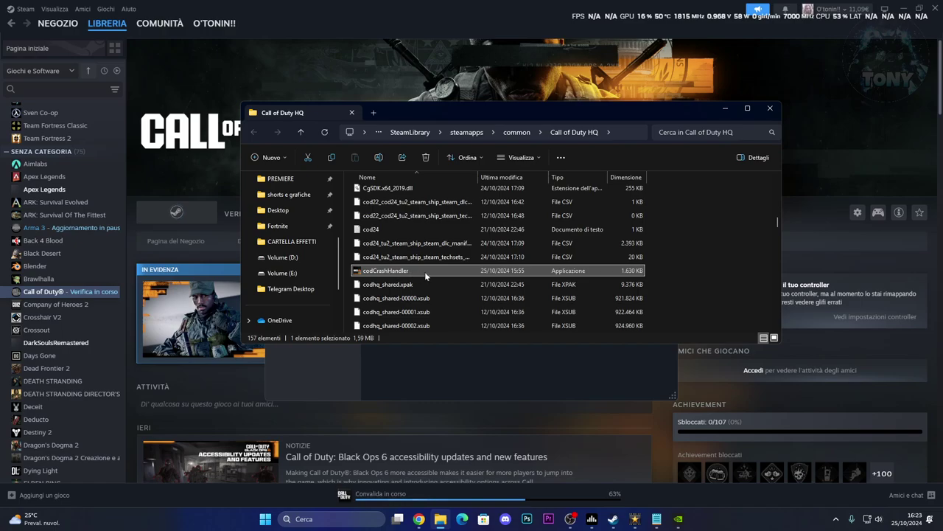
pyautogui.rightClick(424, 271)
pyautogui.click(451, 262)
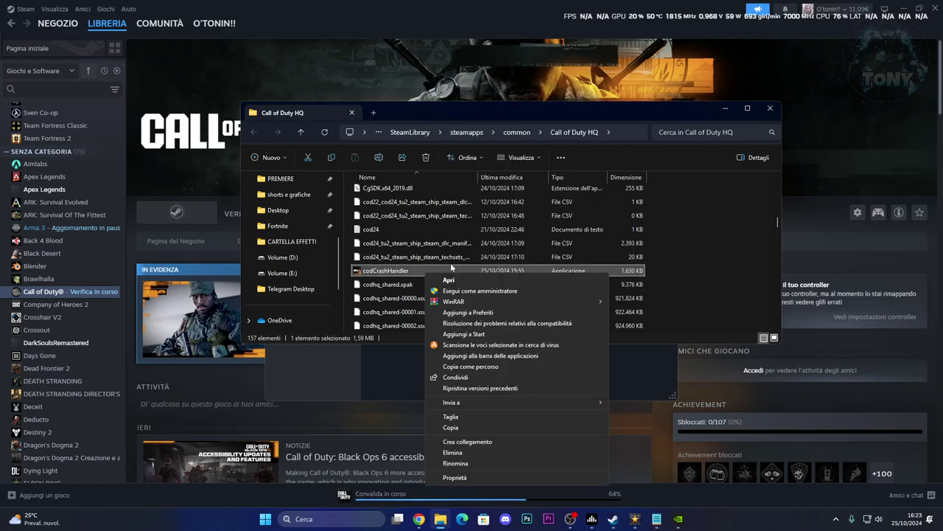
pyautogui.click(455, 477)
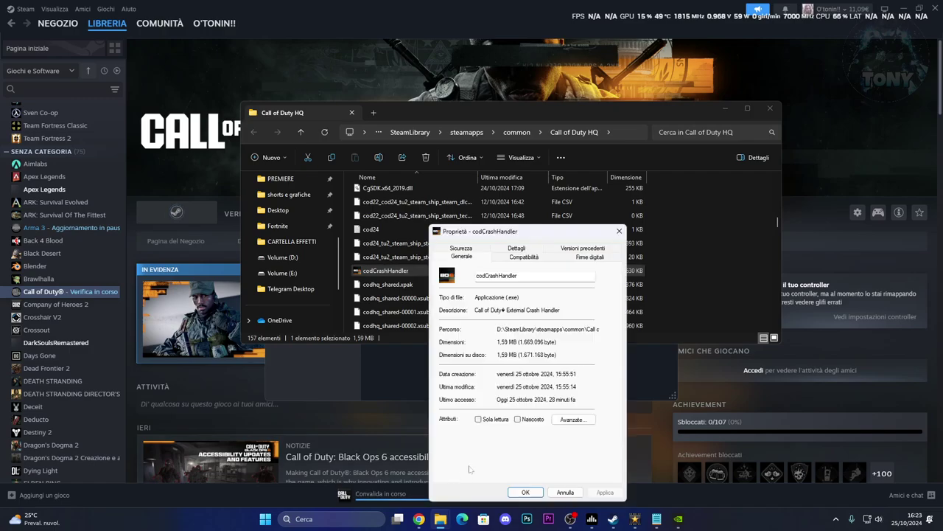
pyautogui.click(524, 257)
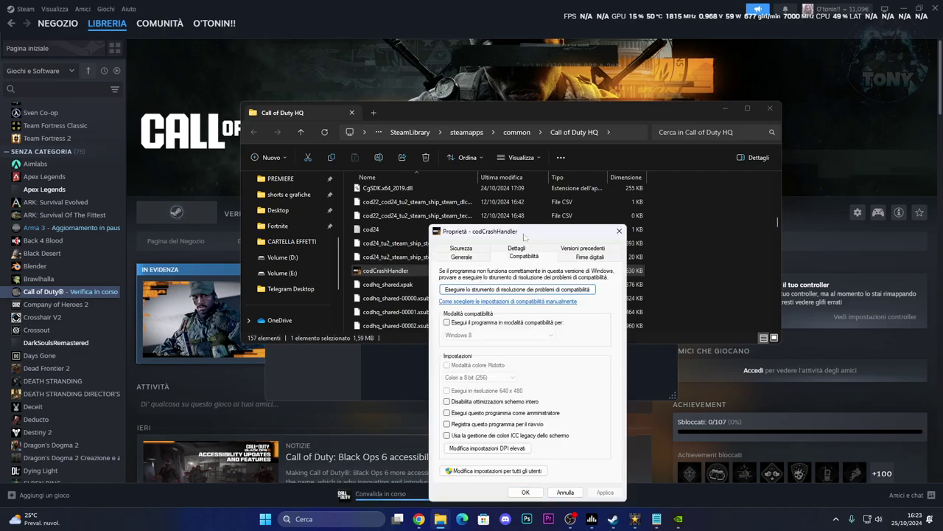
pyautogui.moveTo(524, 238); pyautogui.dragTo(720, 127)
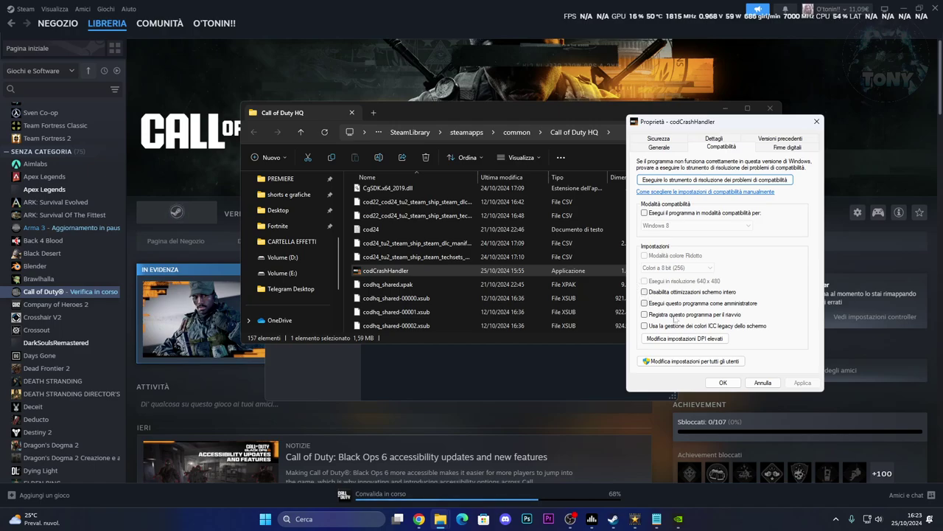
pyautogui.click(816, 122)
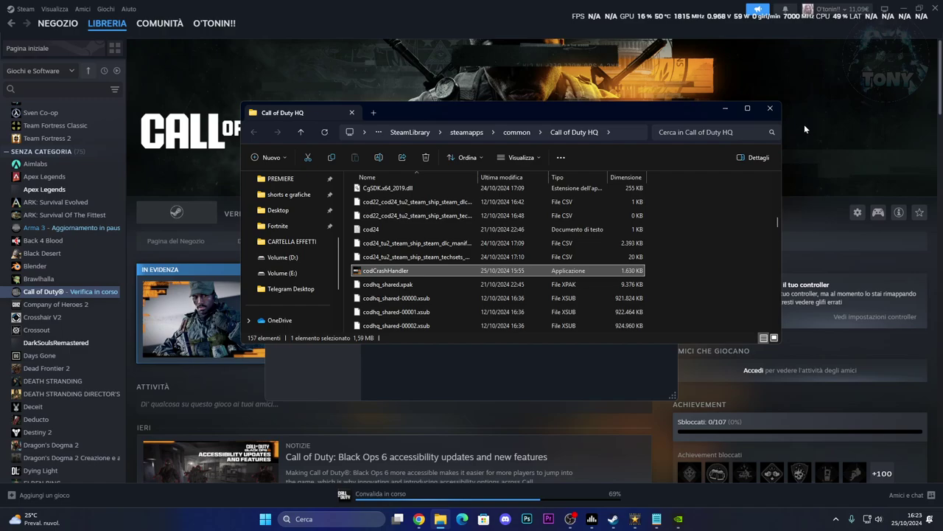
pyautogui.click(723, 110)
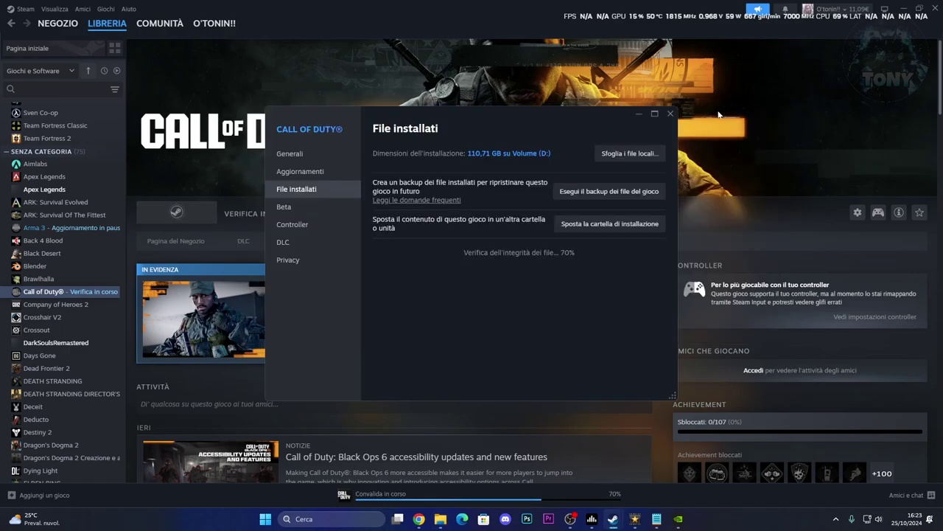
# Show the launch options in Call of Duty's general properties (Generali)
pyautogui.click(307, 156)
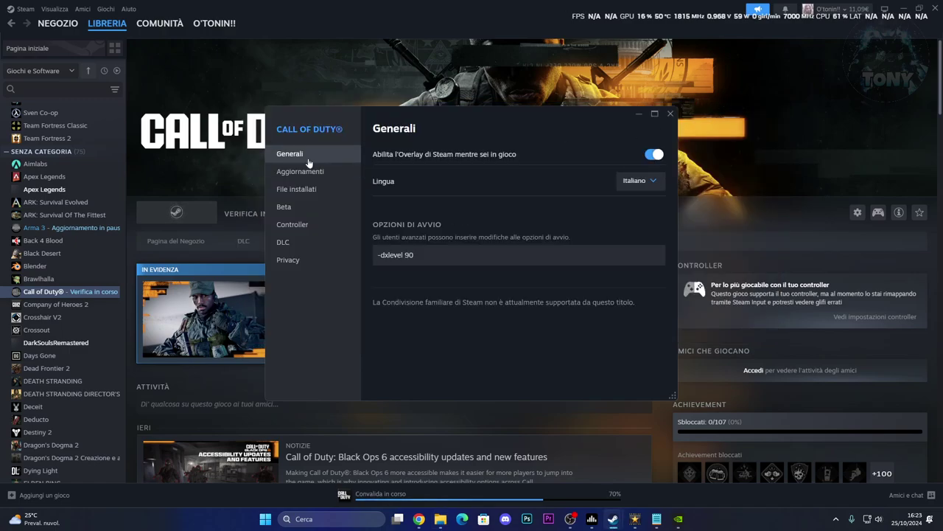
pyautogui.click(404, 254)
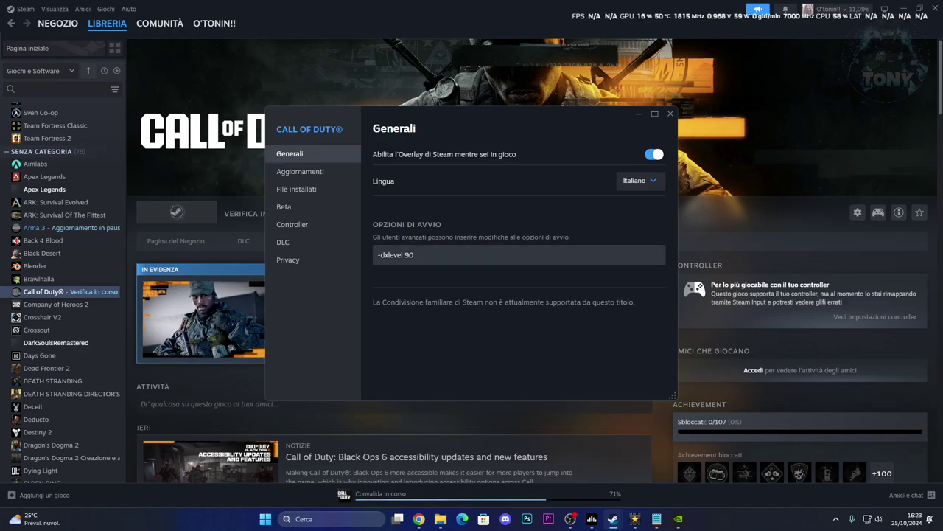
# Switch to Chrome, search Google for "steam command" and open the Steam Support page on setting game launch options
pyautogui.click(419, 519)
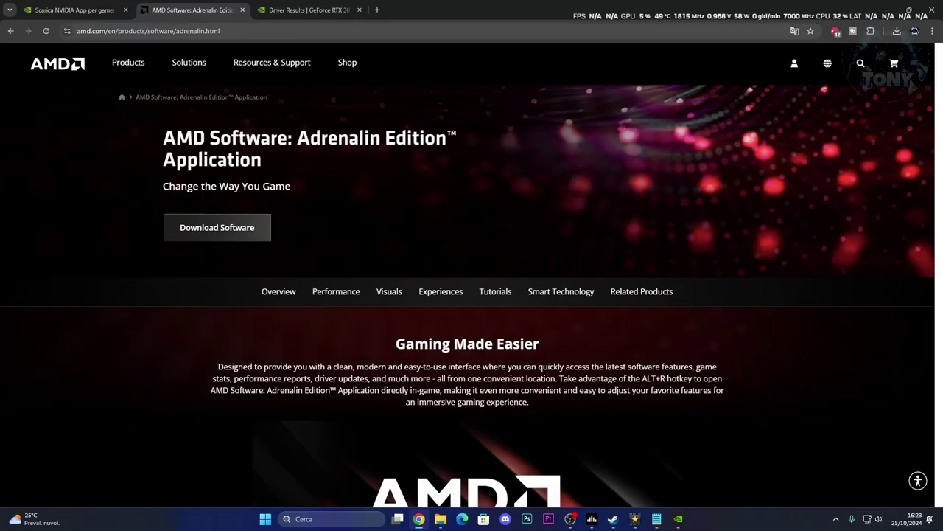
pyautogui.click(147, 30)
pyautogui.write('steam co')
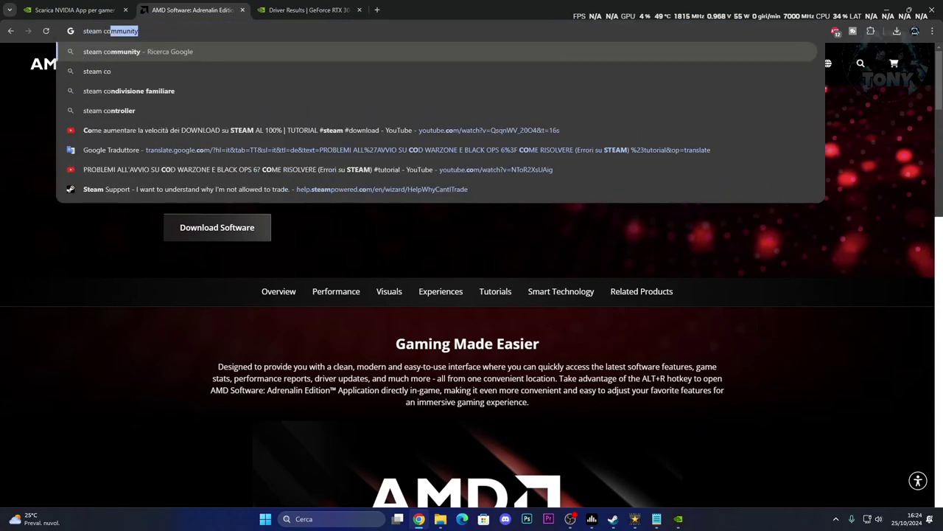
pyautogui.write('mmand')
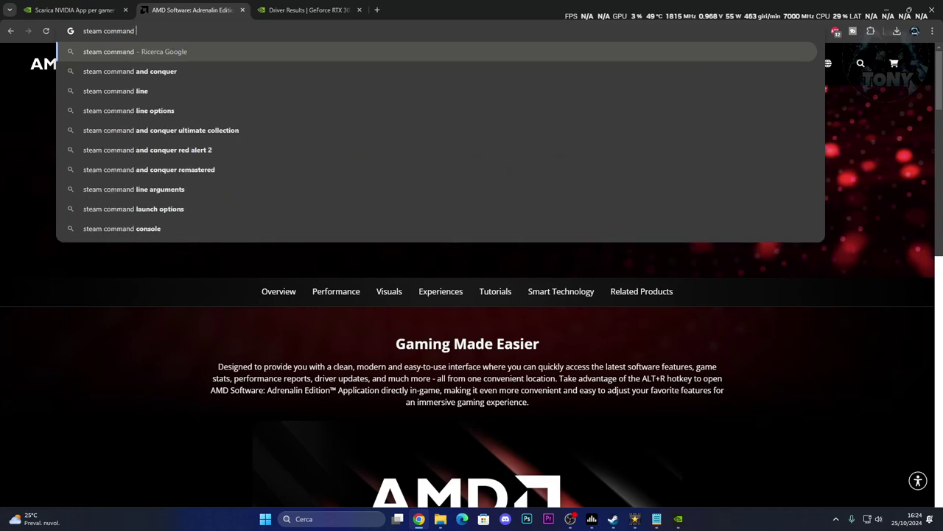
pyautogui.press('Return')
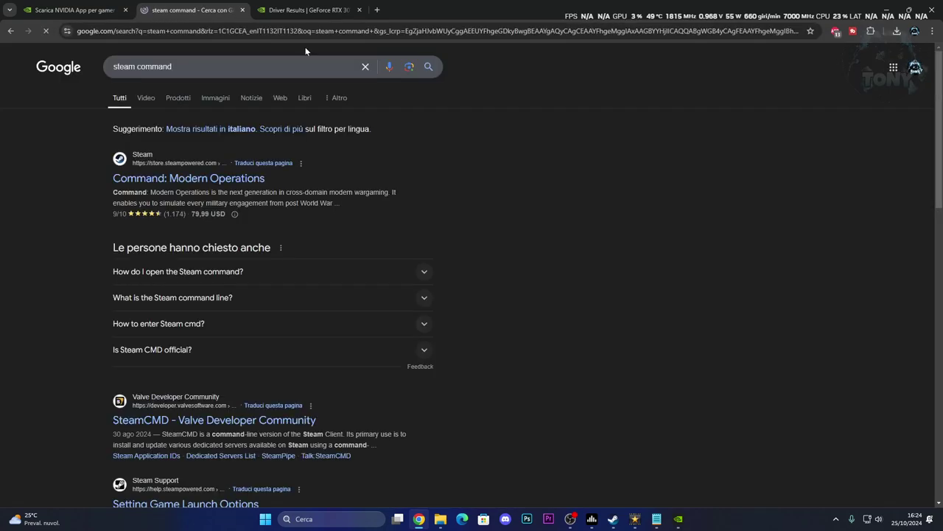
pyautogui.scroll(-2, 219, 306)
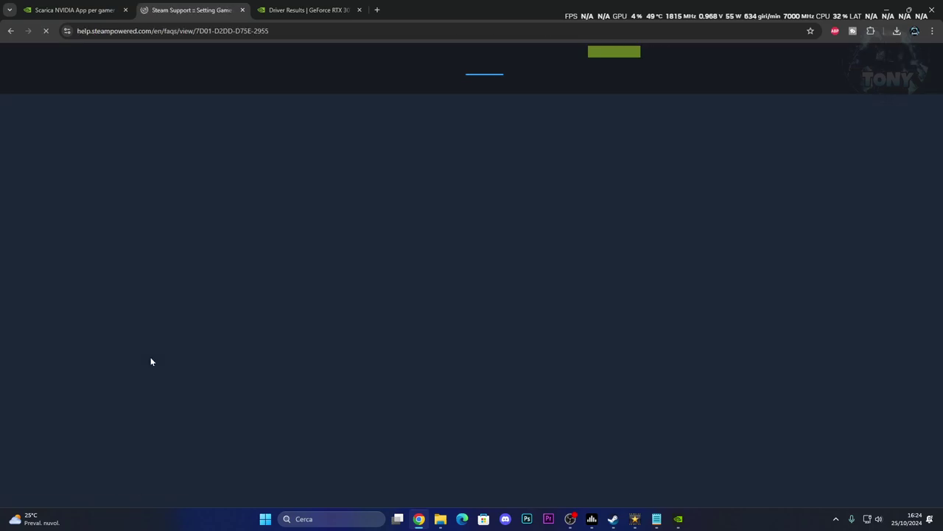
# Examine the common launch options on the Steam Support page, including the -dxlevel modes and the windowed option
pyautogui.scroll(-5, 313, 288)
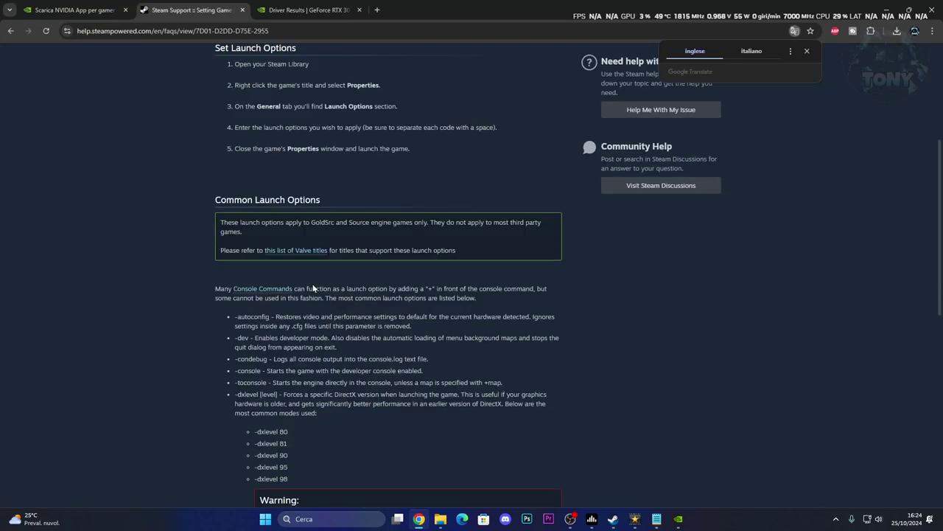
pyautogui.scroll(-2, 314, 290)
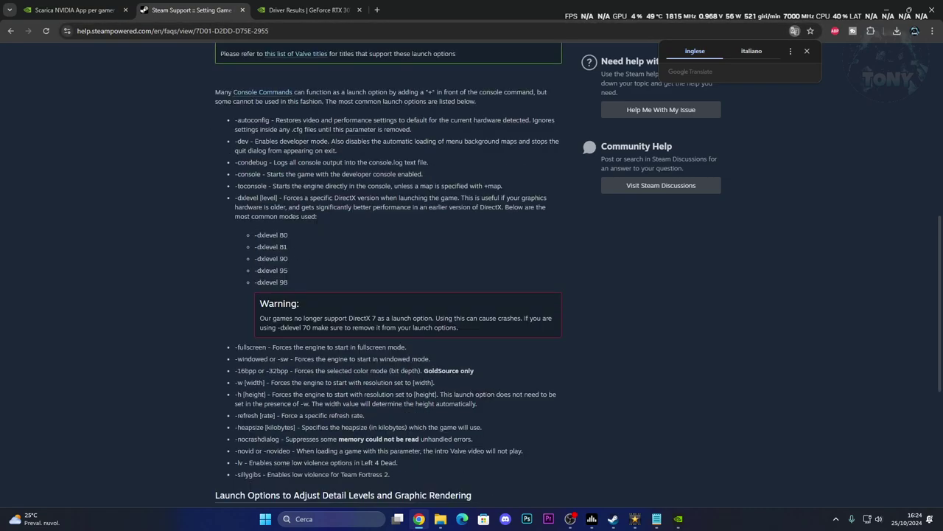
pyautogui.scroll(2, 260, 239)
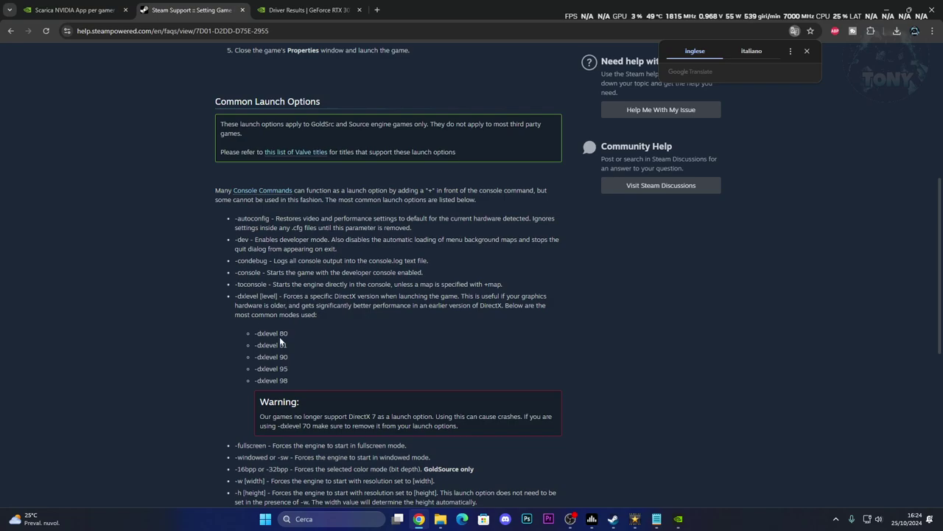
pyautogui.scroll(-1, 282, 336)
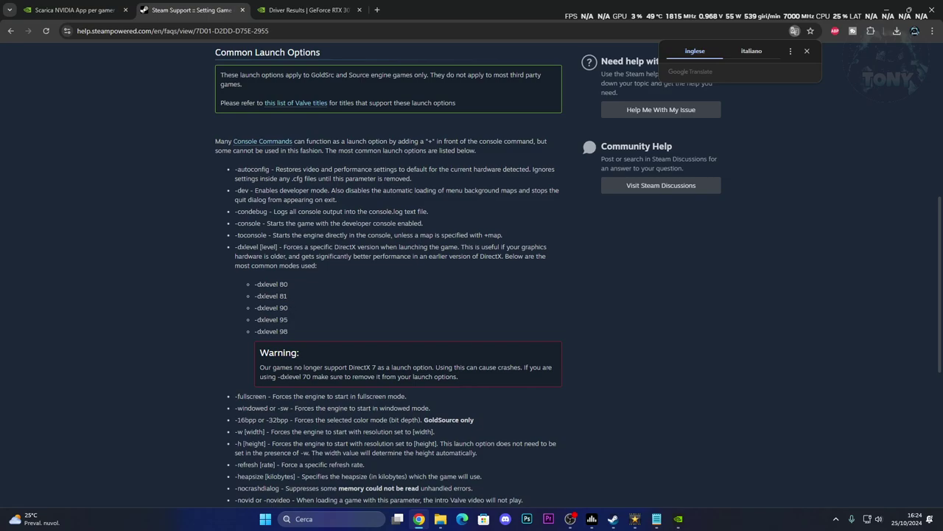
pyautogui.scroll(-2, 300, 290)
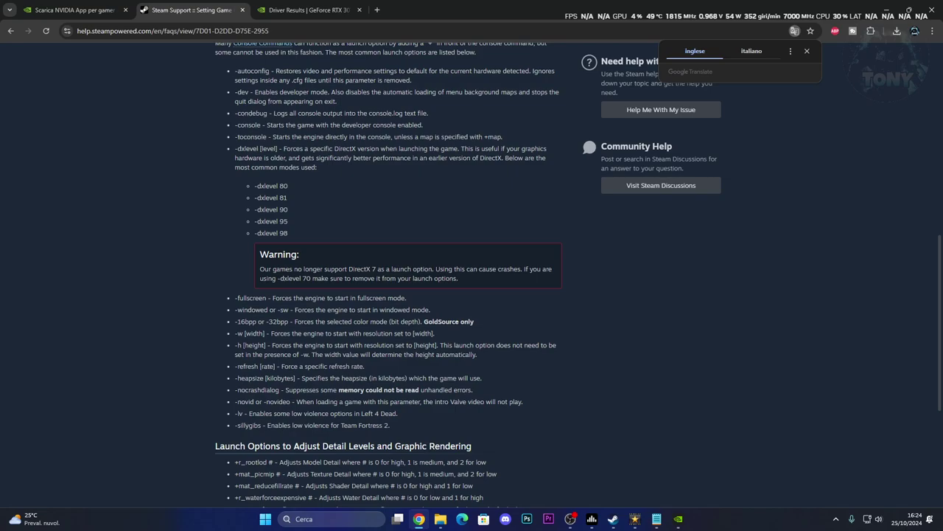
pyautogui.doubleClick(258, 309)
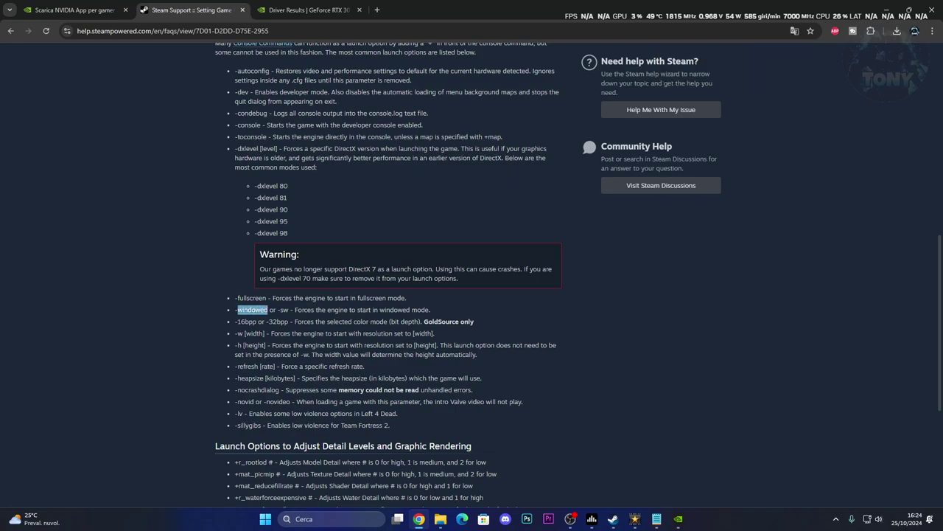
pyautogui.click(703, 371)
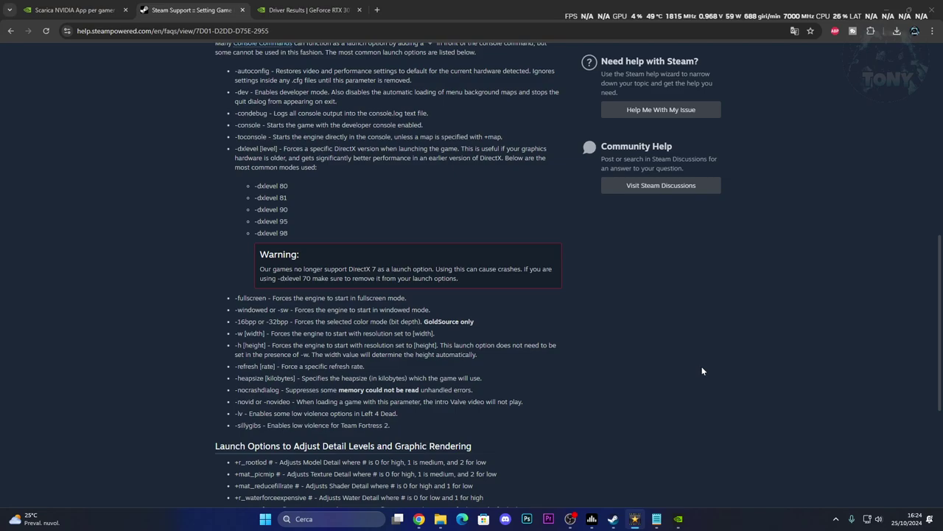
# Return to Steam to check Call of Duty's file verification progress, then show its launch options again
pyautogui.hotkey('alt', 'Tab')
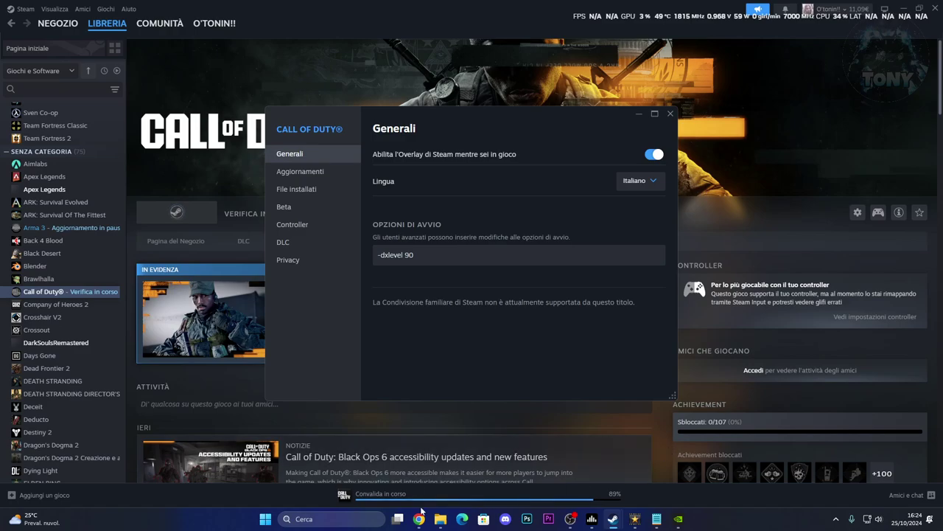
pyautogui.click(298, 190)
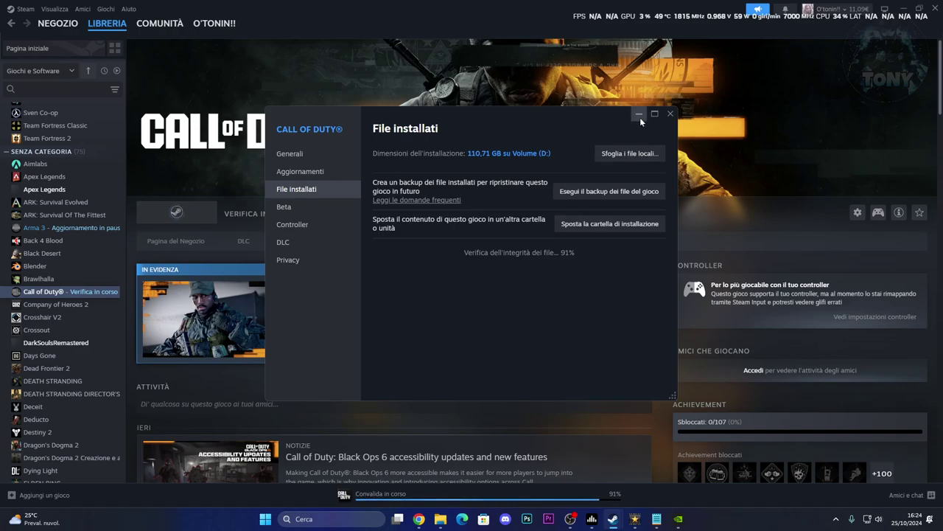
pyautogui.click(309, 158)
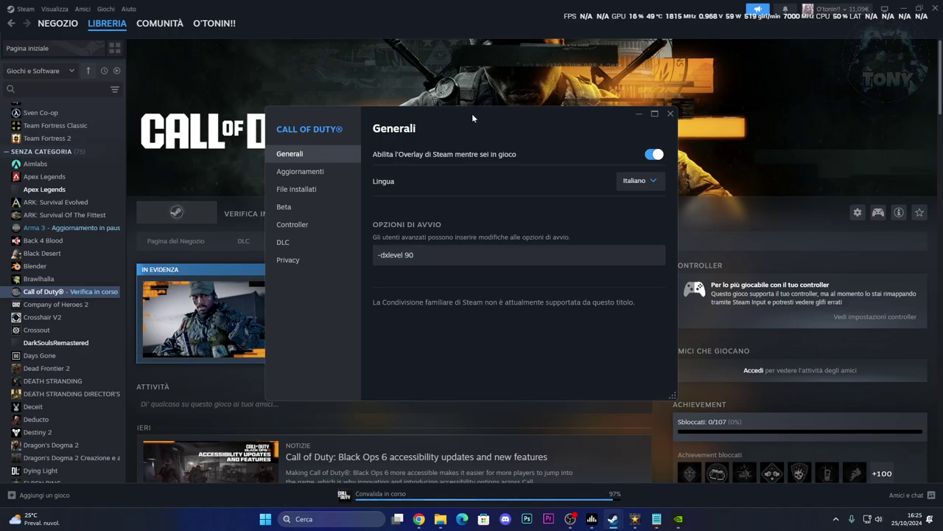
pyautogui.moveTo(472, 114); pyautogui.dragTo(486, 117)
pyautogui.click(462, 257)
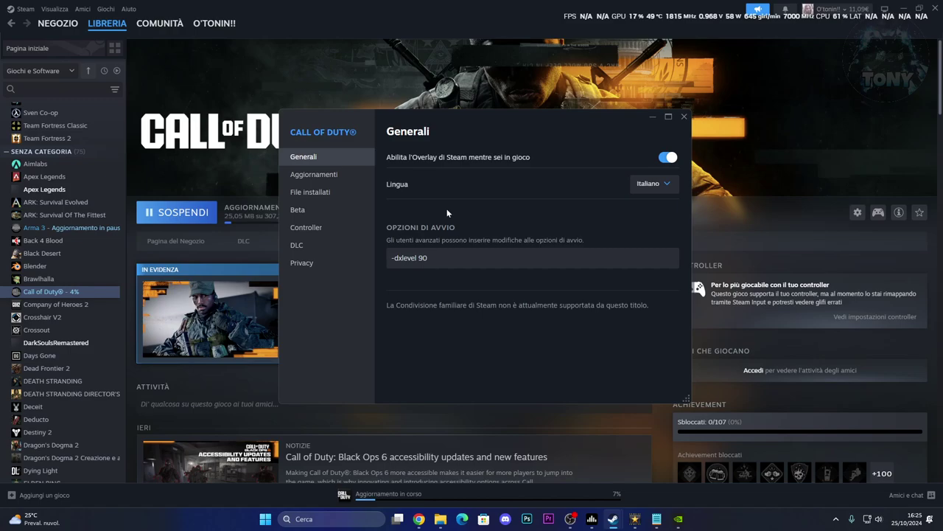
# Put away Call of Duty's properties window and check the progress of its update in Steam's downloads
pyautogui.click(653, 118)
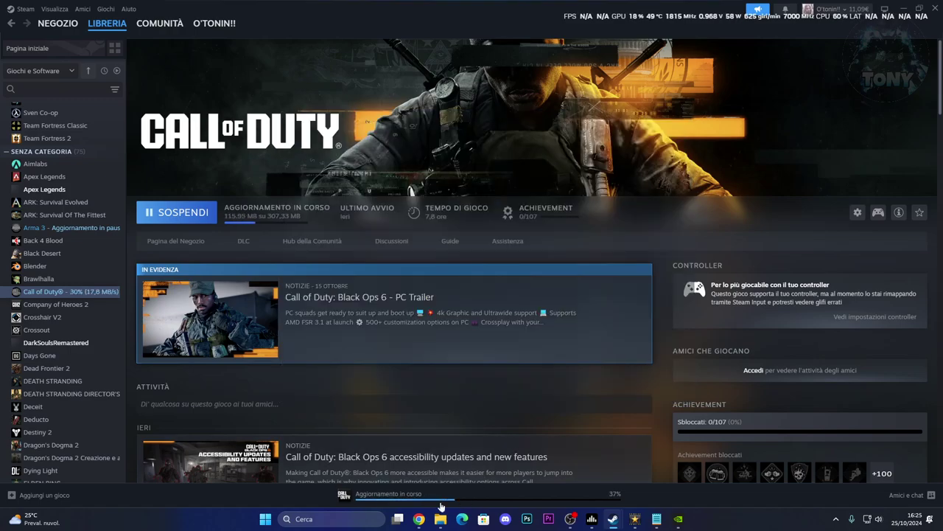
pyautogui.click(478, 499)
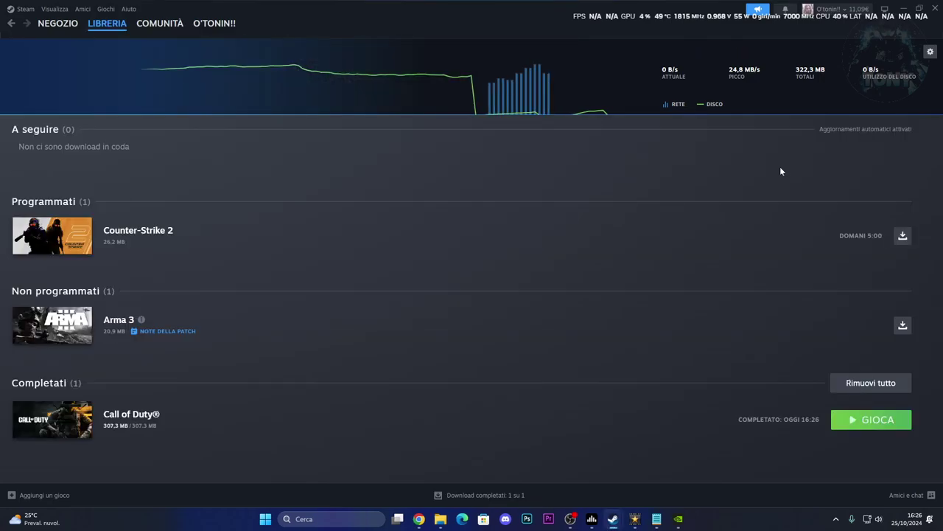
pyautogui.click(906, 8)
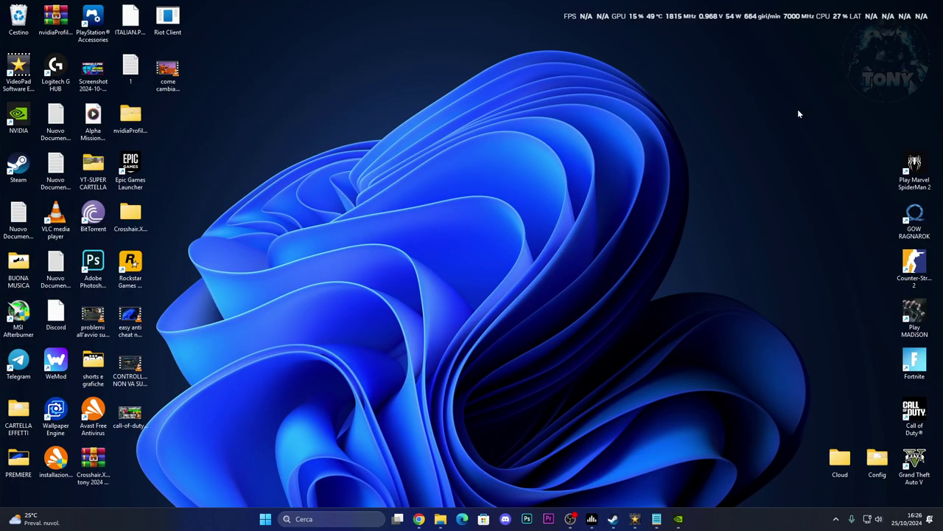
pyautogui.moveTo(611, 521)
pyautogui.click(583, 466)
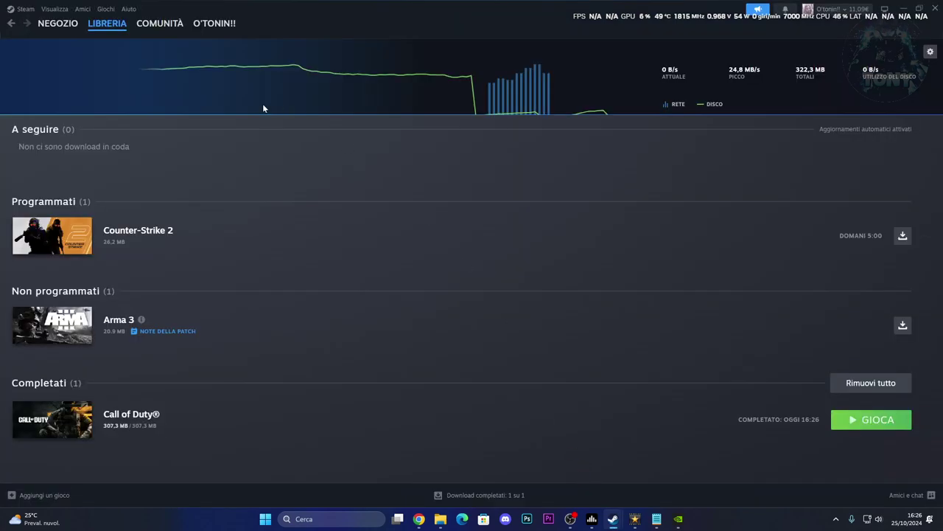
# Browse Call of Duty's local files from its library page and look through the Call of Duty HQ folder
pyautogui.click(111, 38)
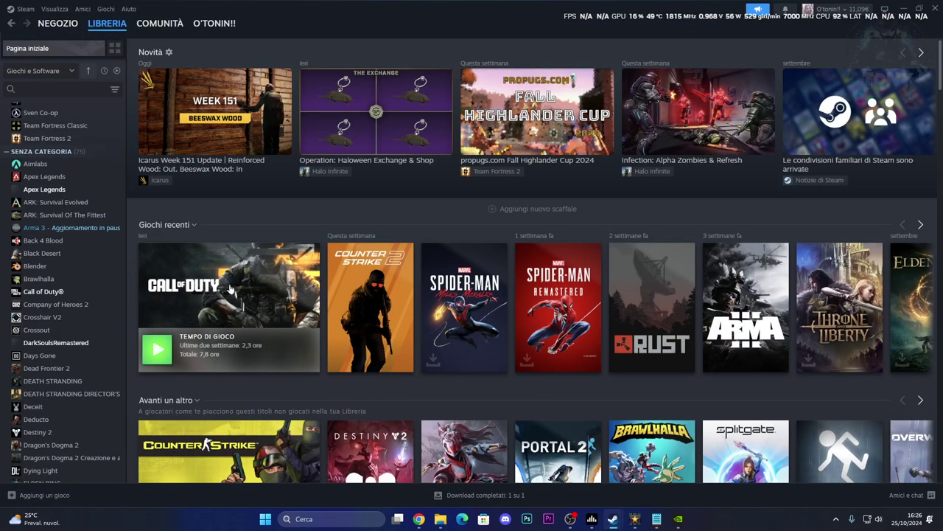
pyautogui.click(184, 288)
pyautogui.click(859, 213)
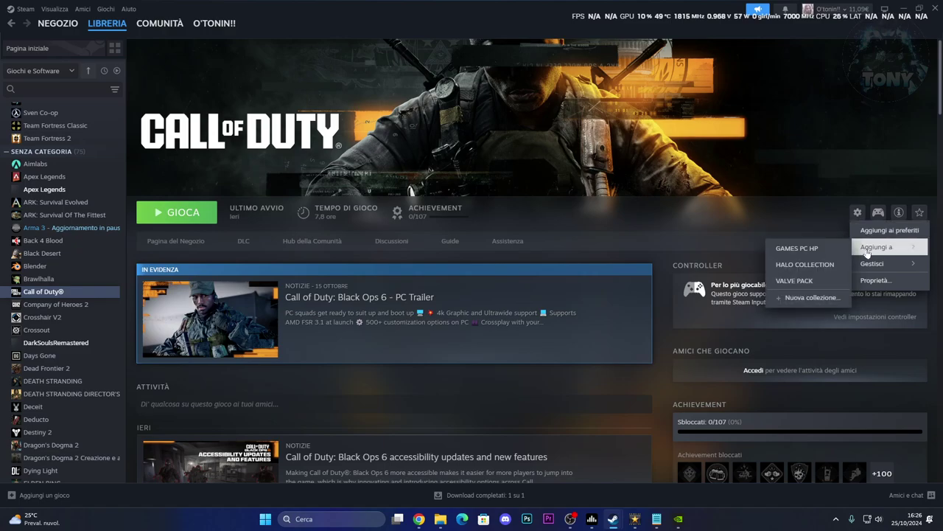
pyautogui.moveTo(877, 263)
pyautogui.click(751, 298)
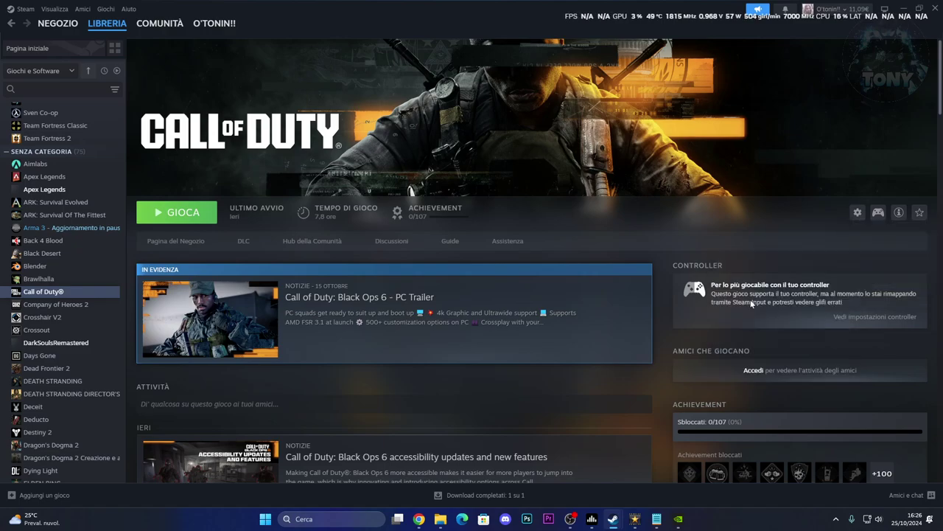
pyautogui.scroll(-2, 465, 268)
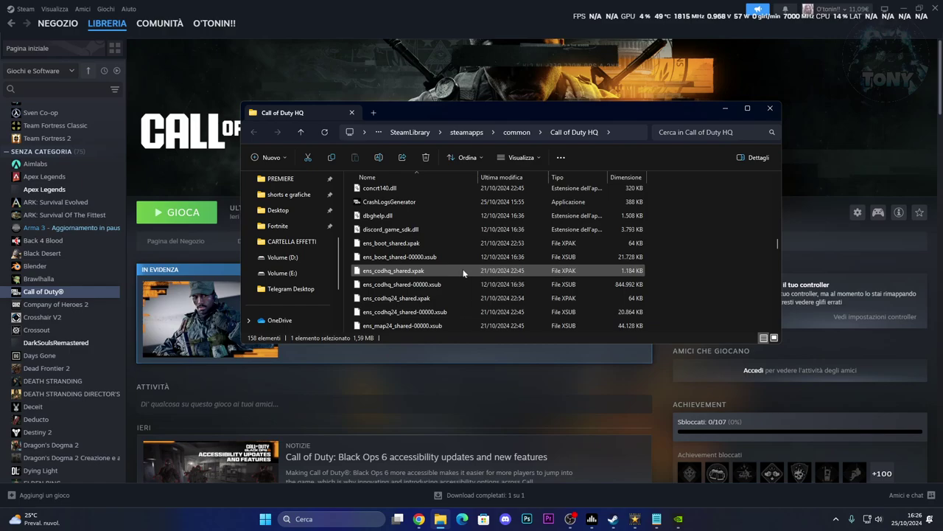
pyautogui.scroll(3, 465, 268)
pyautogui.scroll(5, 464, 273)
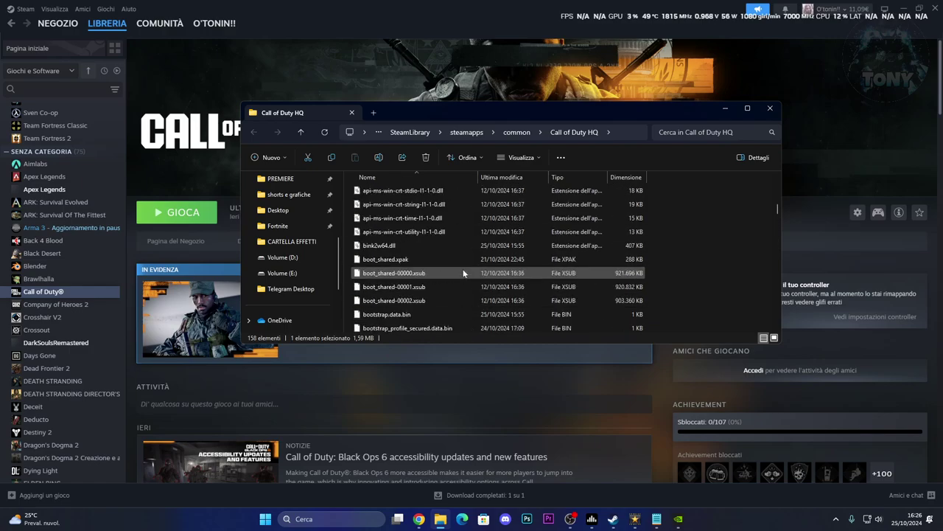
pyautogui.scroll(-20, 463, 272)
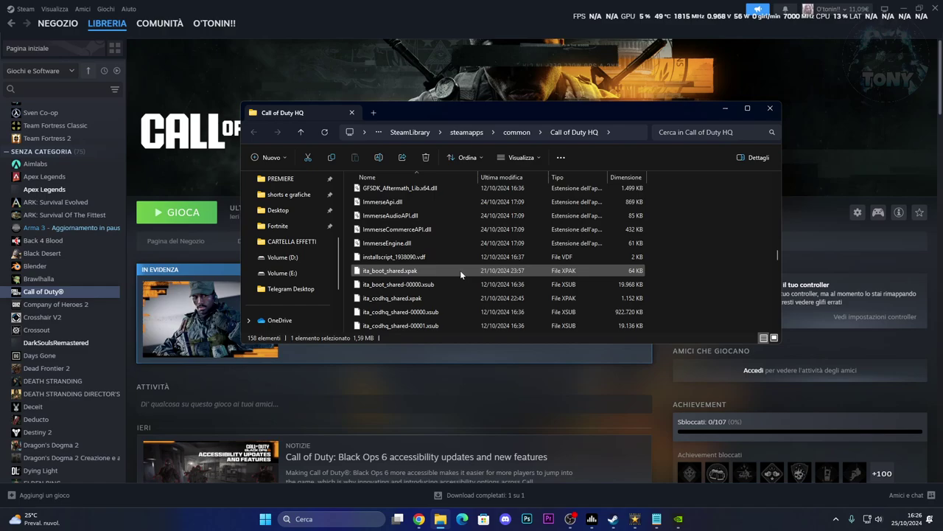
pyautogui.scroll(4, 460, 271)
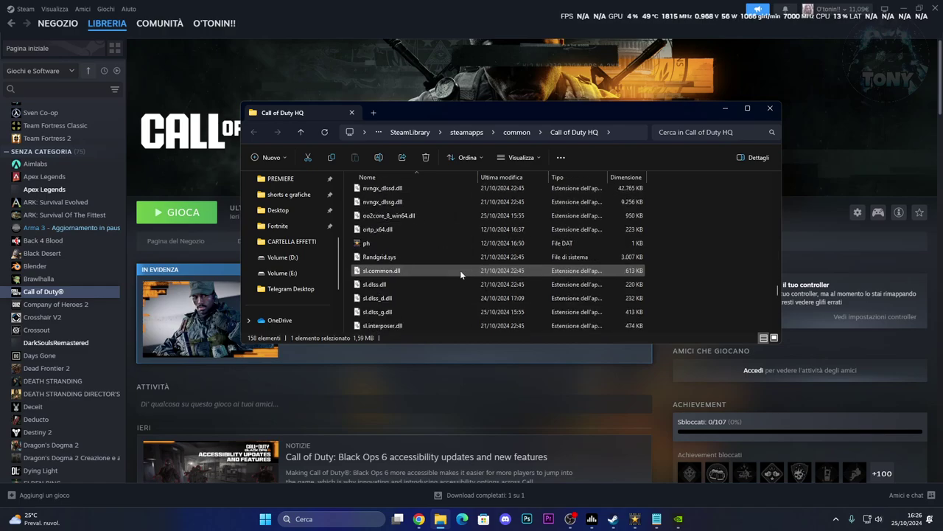
pyautogui.click(772, 113)
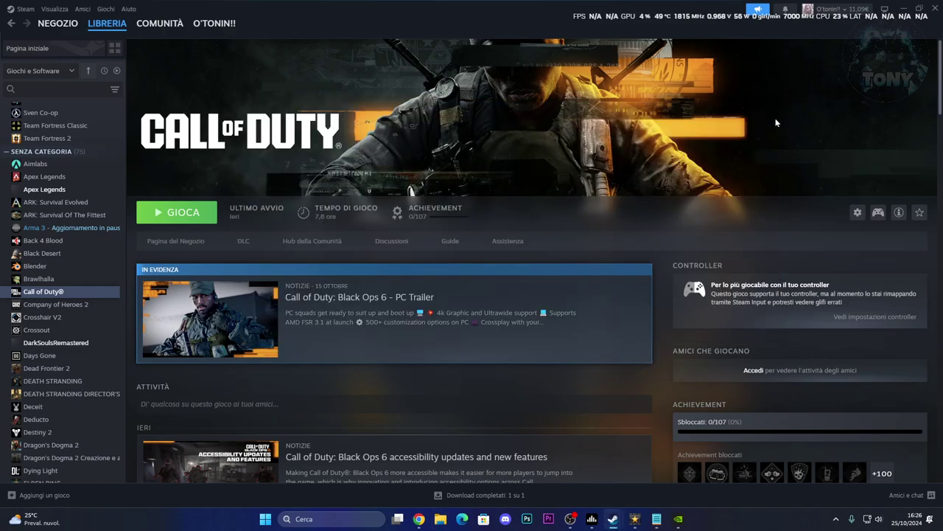
# Reopen Call of Duty's local files folder and show the properties of the cod application
pyautogui.click(857, 212)
pyautogui.moveTo(878, 265)
pyautogui.click(752, 297)
pyautogui.scroll(-10, 550, 256)
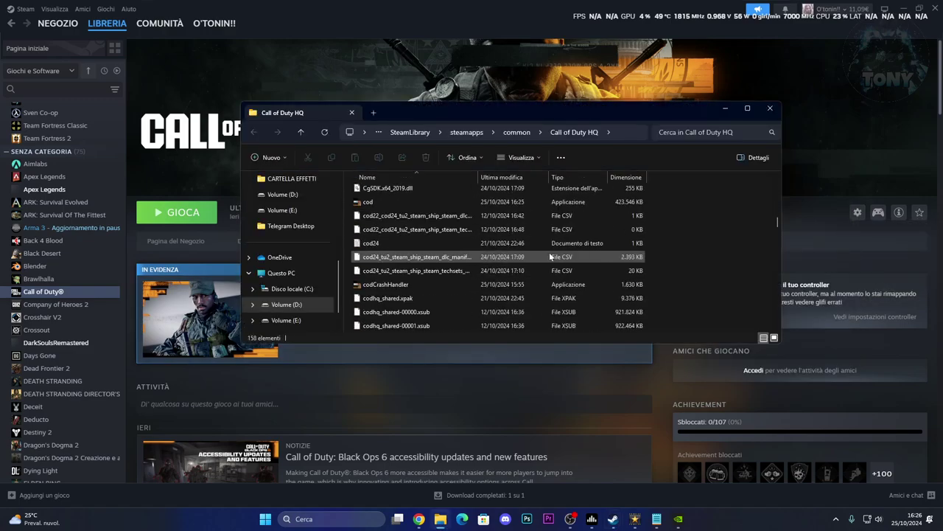
pyautogui.rightClick(421, 206)
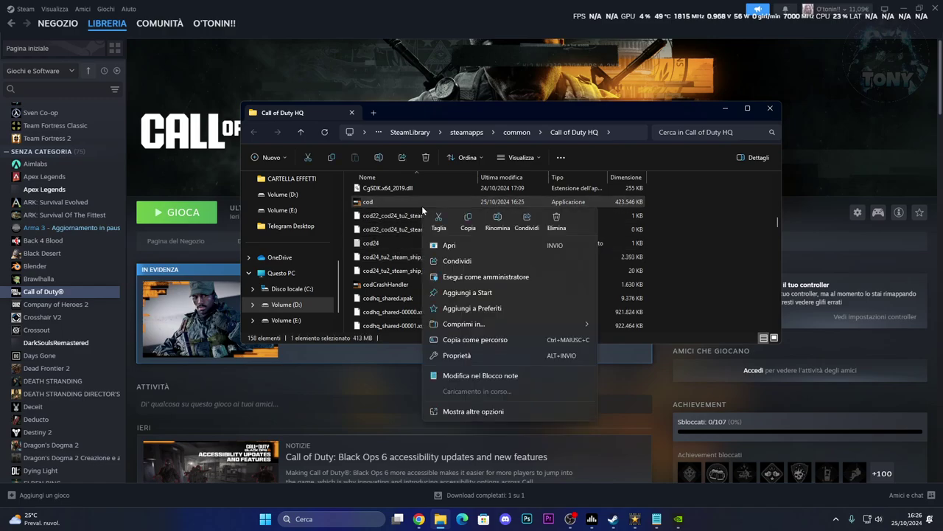
pyautogui.click(457, 411)
pyautogui.click(449, 415)
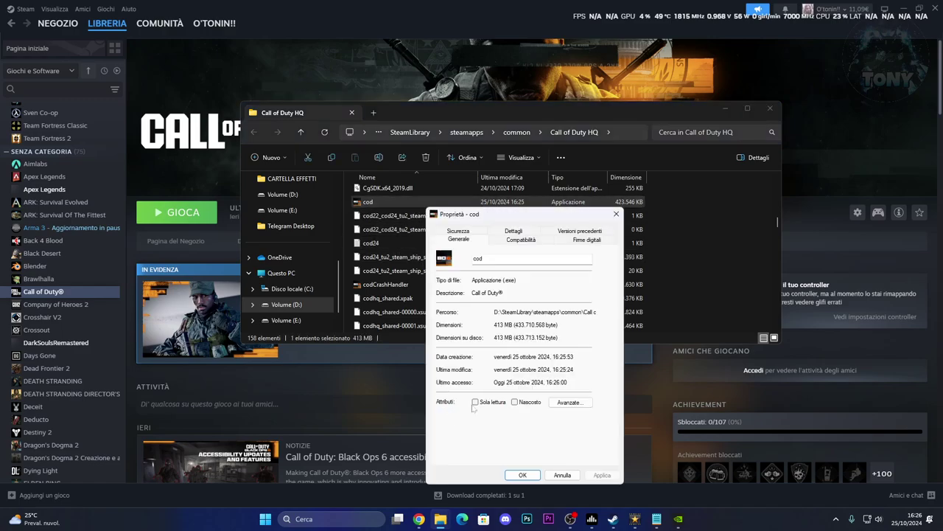
# Show the certificate behind the Activision Publishing Inc digital signature of the cod application
pyautogui.click(586, 241)
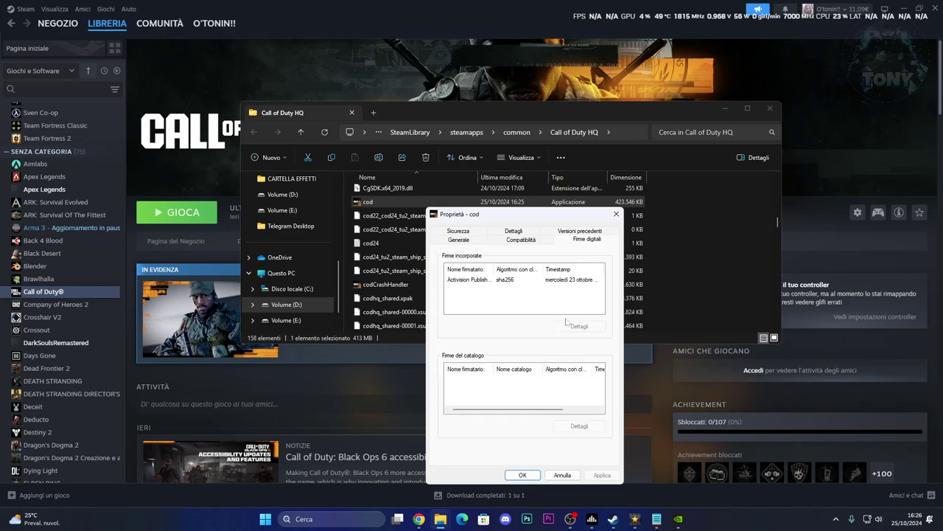
pyautogui.click(526, 280)
pyautogui.doubleClick(537, 280)
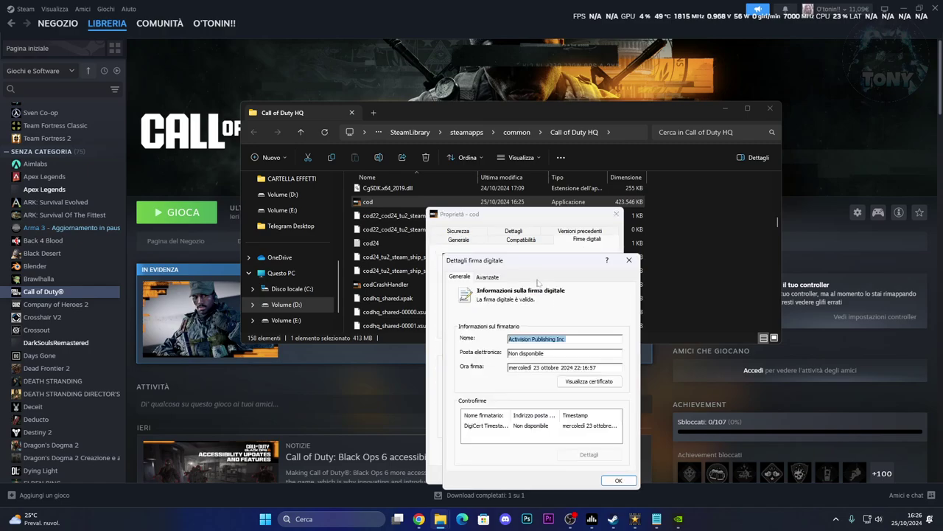
pyautogui.click(588, 381)
# Install the Activision certificate for the current user (Utente corrente), then close the signature, properties and folder windows
pyautogui.click(570, 448)
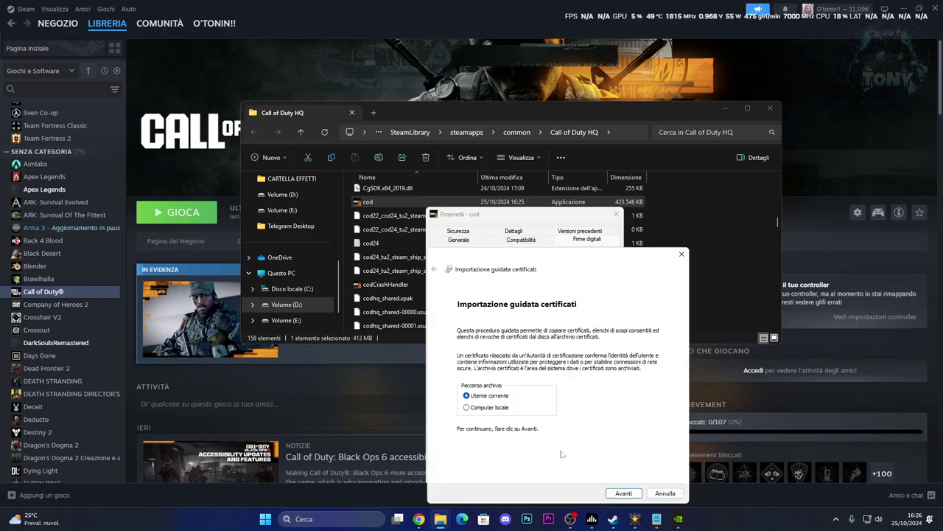
pyautogui.click(624, 493)
pyautogui.click(624, 493)
pyautogui.click(624, 493)
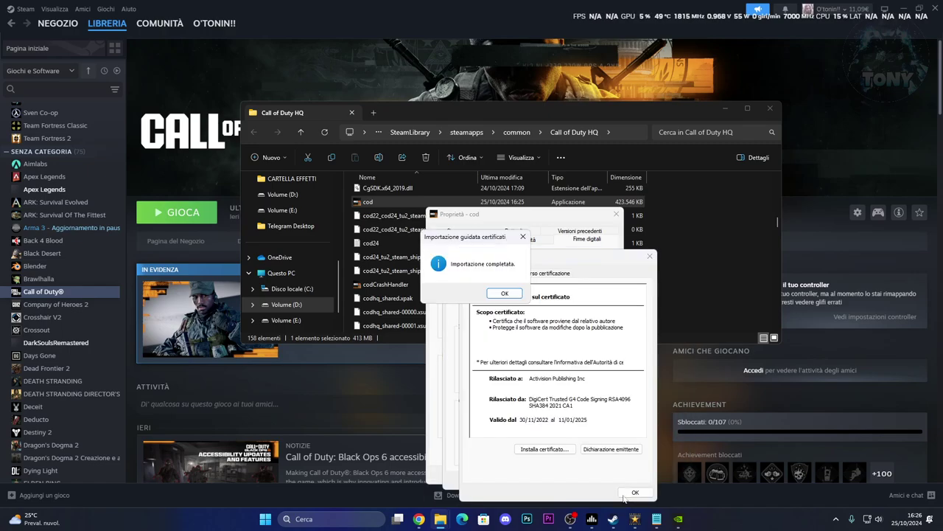
pyautogui.click(506, 293)
pyautogui.click(624, 492)
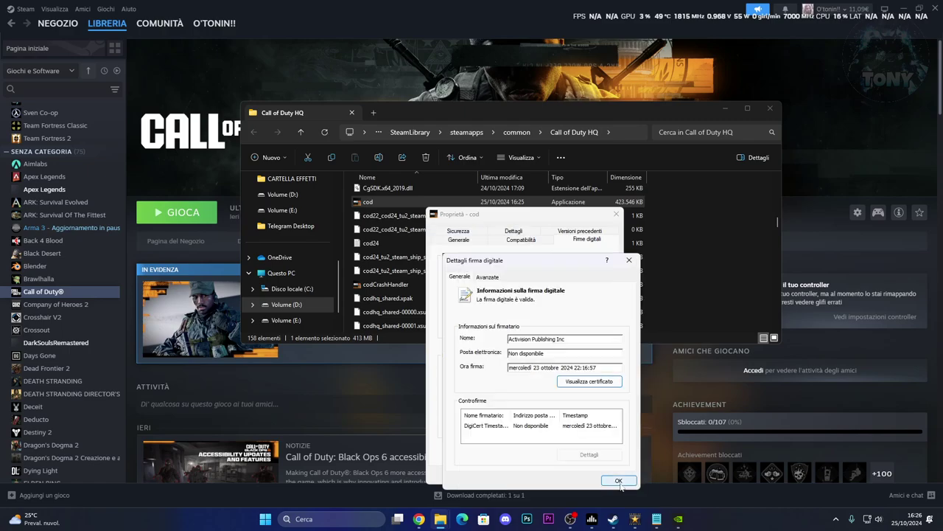
pyautogui.click(623, 484)
pyautogui.click(563, 474)
pyautogui.click(772, 109)
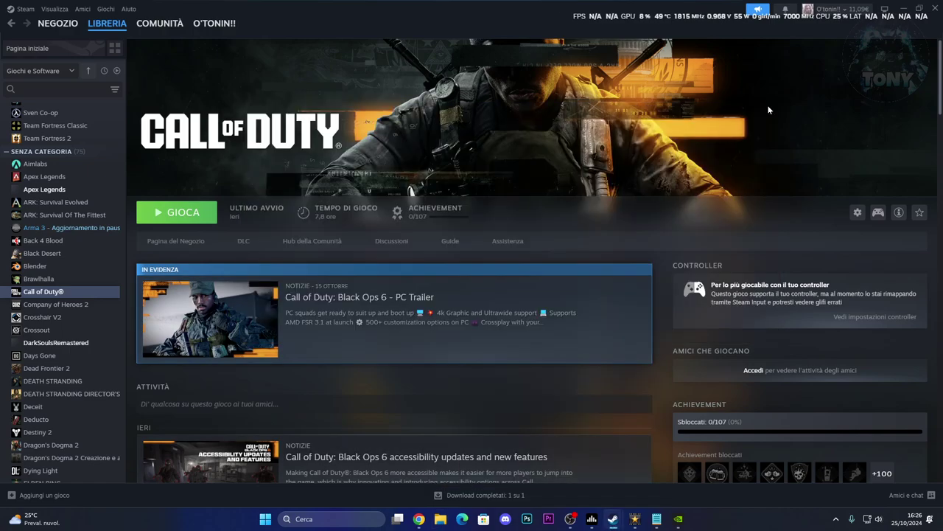
# Launch Call of Duty from Steam and view the Instant Replay options in the NVIDIA overlay
pyautogui.click(183, 213)
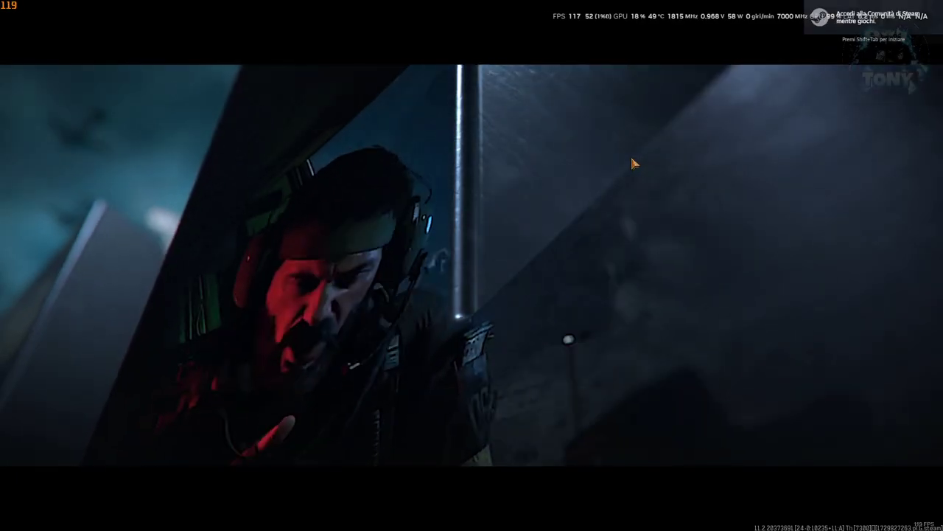
pyautogui.hotkey('alt', 'z')
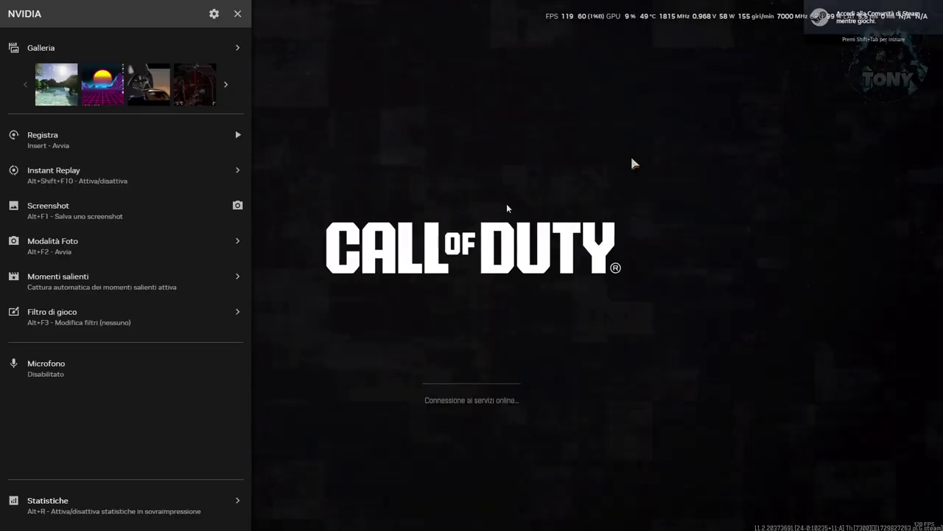
pyautogui.click(125, 187)
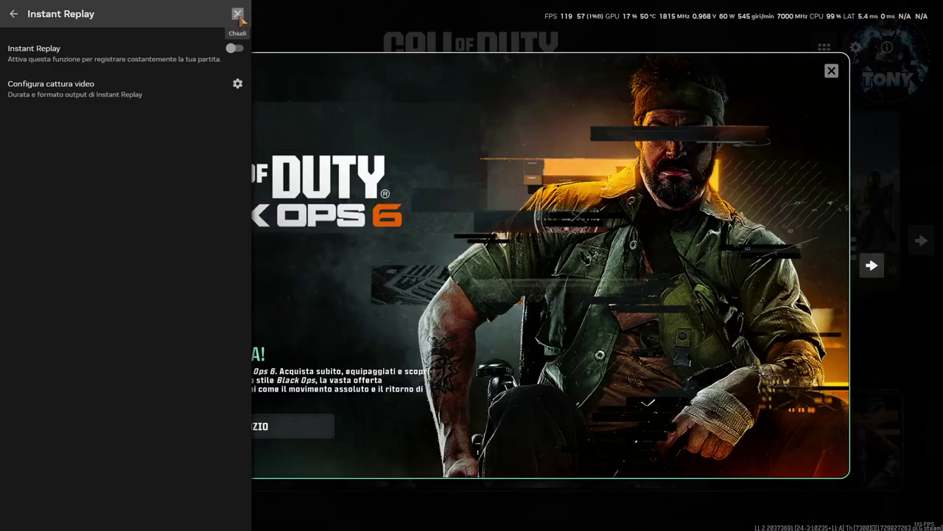
pyautogui.click(239, 15)
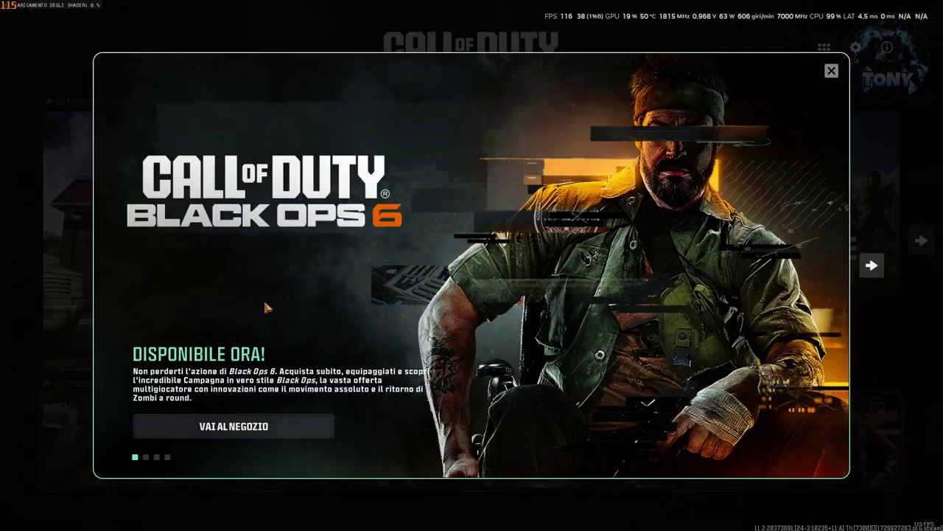
# Dismiss the Black Ops 6 promotion and check the game's Tutti i giochi and Home pages
pyautogui.click(341, 485)
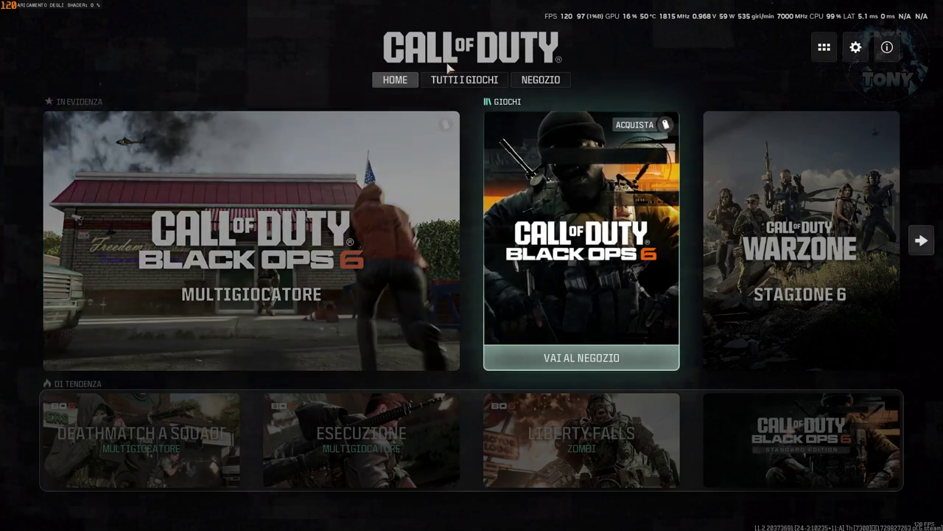
pyautogui.click(458, 79)
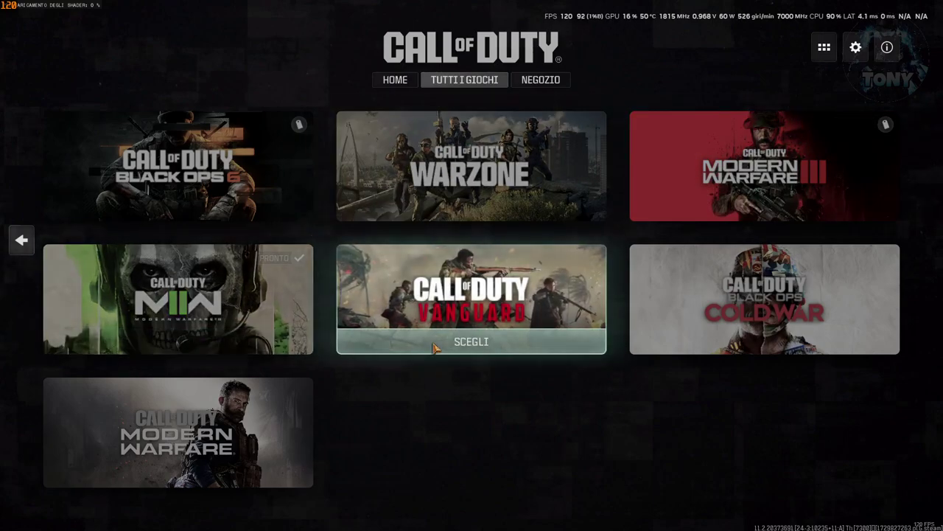
pyautogui.click(389, 84)
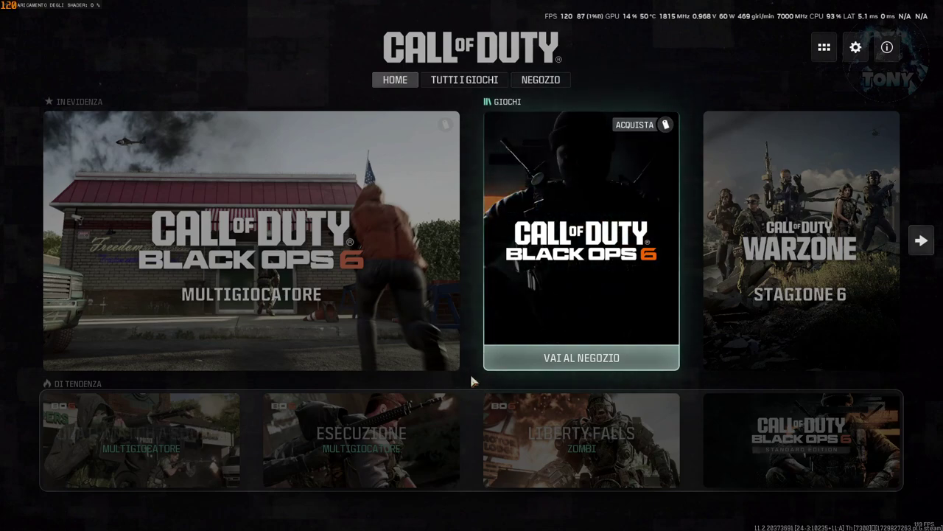
pyautogui.click(554, 255)
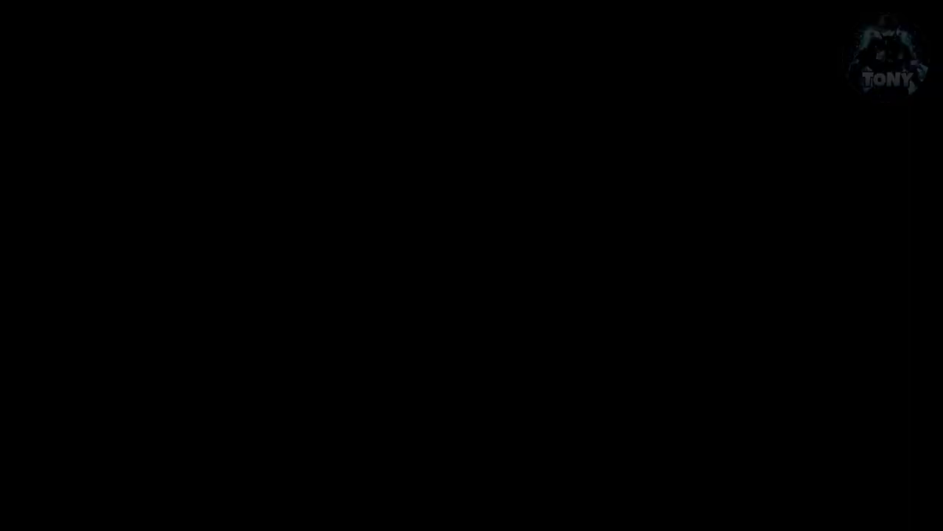